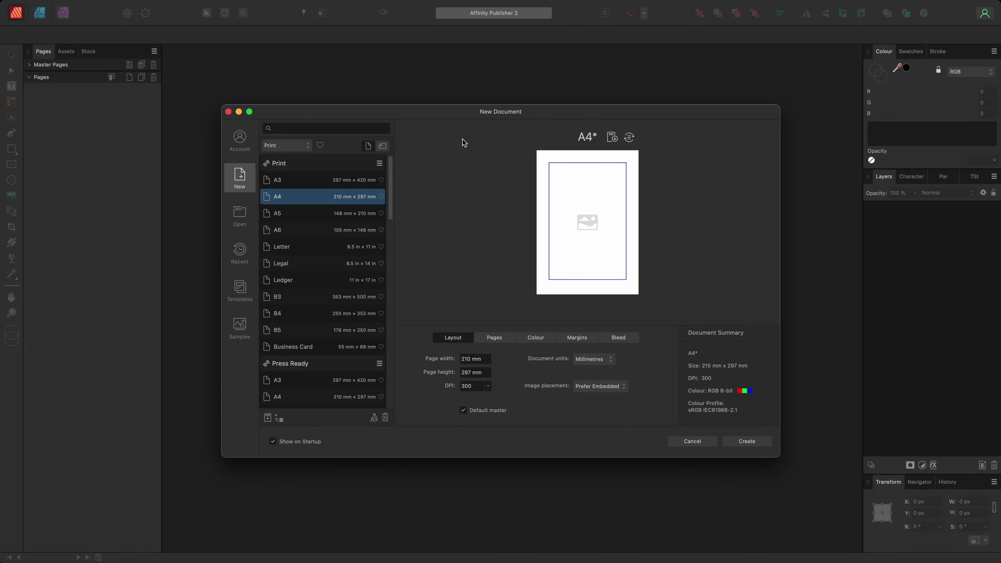
Choose the landscape A4 Press Ready preset for the new document.
{"action": "left_click", "coordinate": [383, 147]}
{"action": "left_click_drag", "start_coordinate": [392, 167], "coordinate": [393, 215]}
{"action": "left_click", "coordinate": [353, 215]}
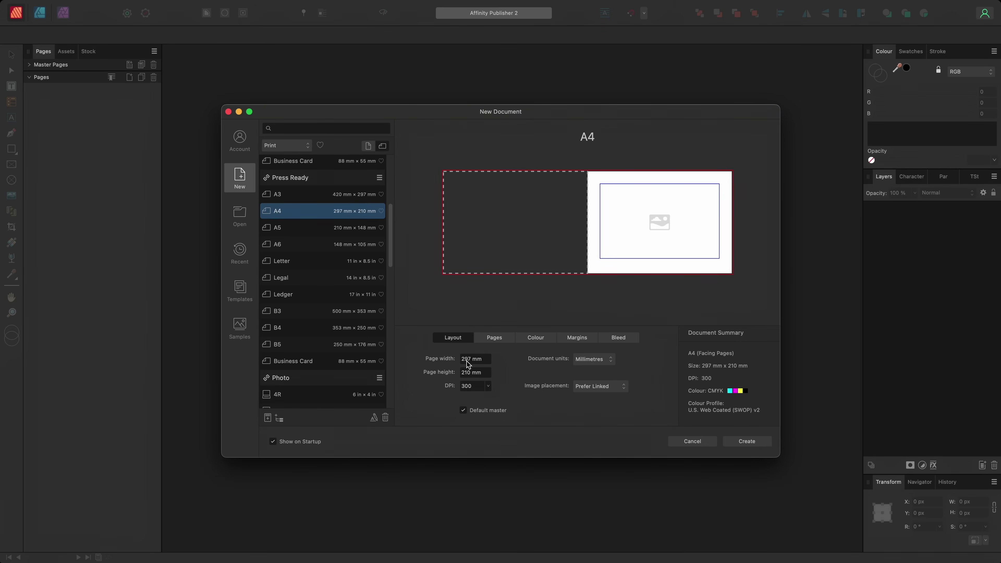
Set the new document to 12 pages and turn off facing pages.
{"action": "left_click", "coordinate": [496, 342]}
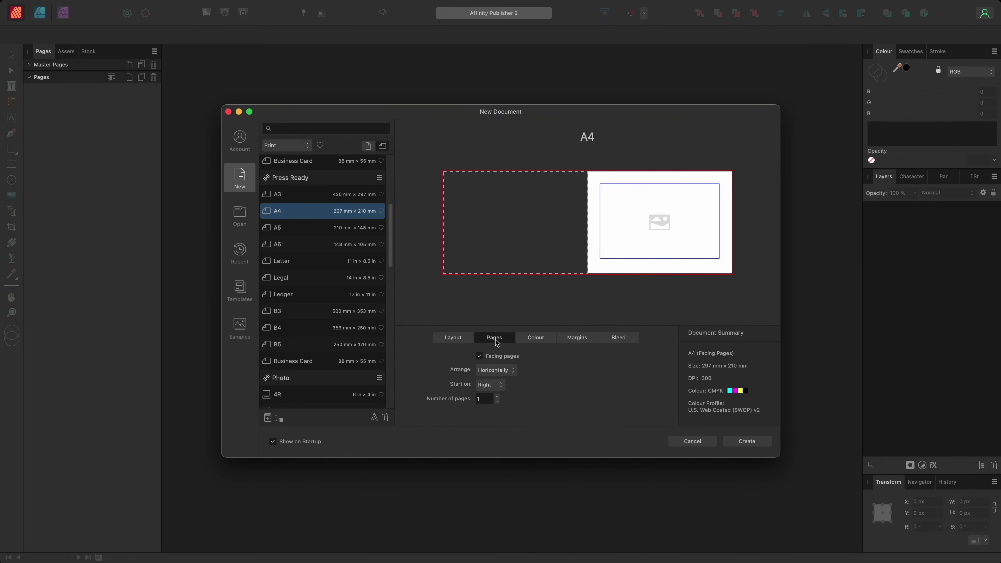
{"action": "double_click", "coordinate": [486, 400]}
{"action": "type", "text": "12"}
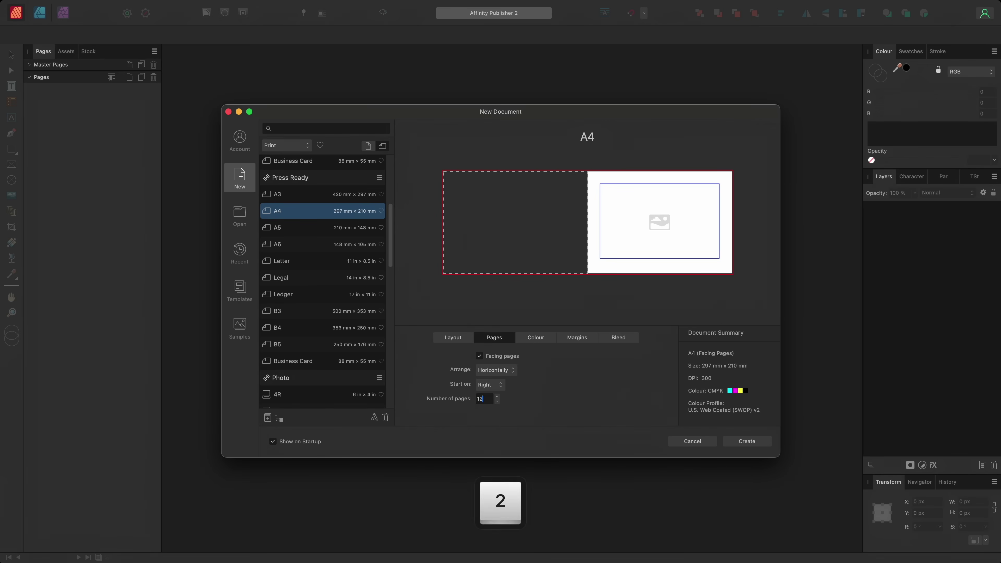
{"action": "key", "text": "Return"}
{"action": "left_click", "coordinate": [480, 356]}
Review the new document's colour format options, margins and bleed settings.
{"action": "left_click", "coordinate": [542, 340]}
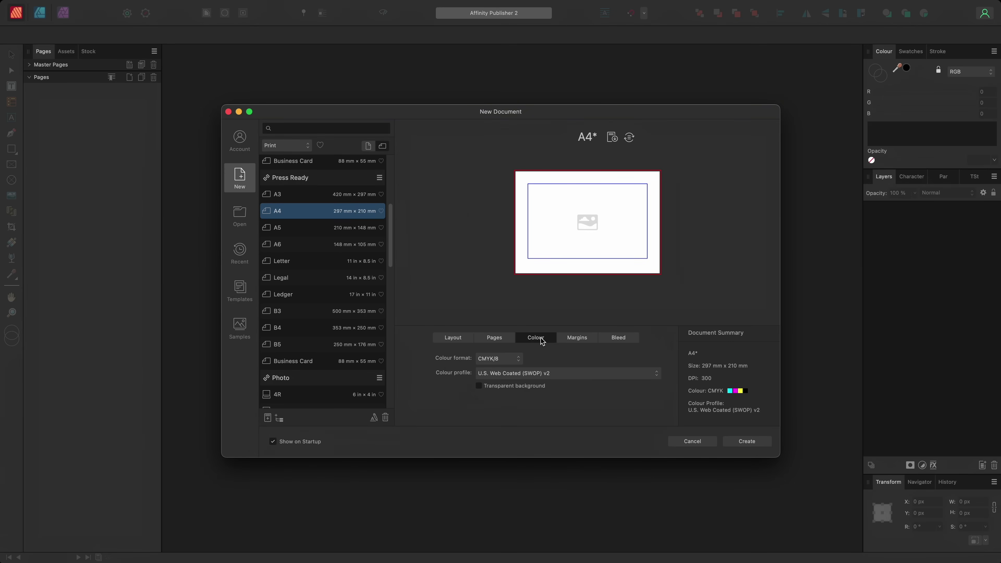
{"action": "left_click", "coordinate": [506, 363]}
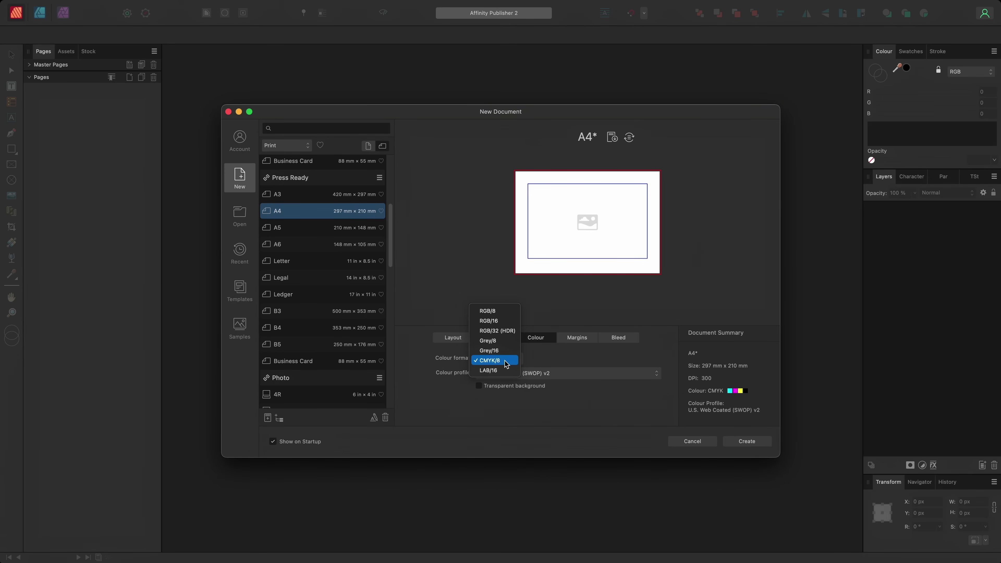
{"action": "left_click", "coordinate": [570, 340]}
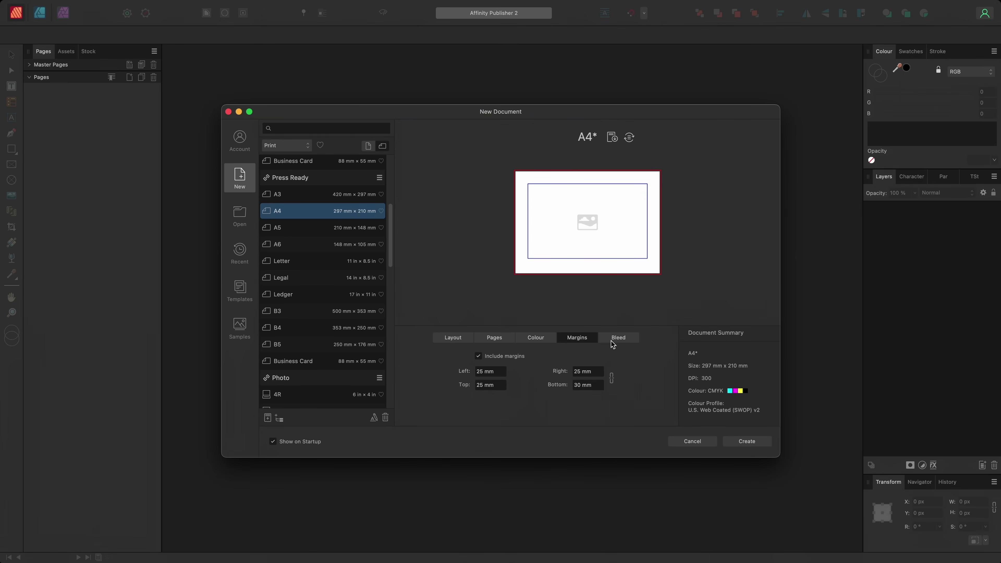
{"action": "left_click", "coordinate": [619, 340]}
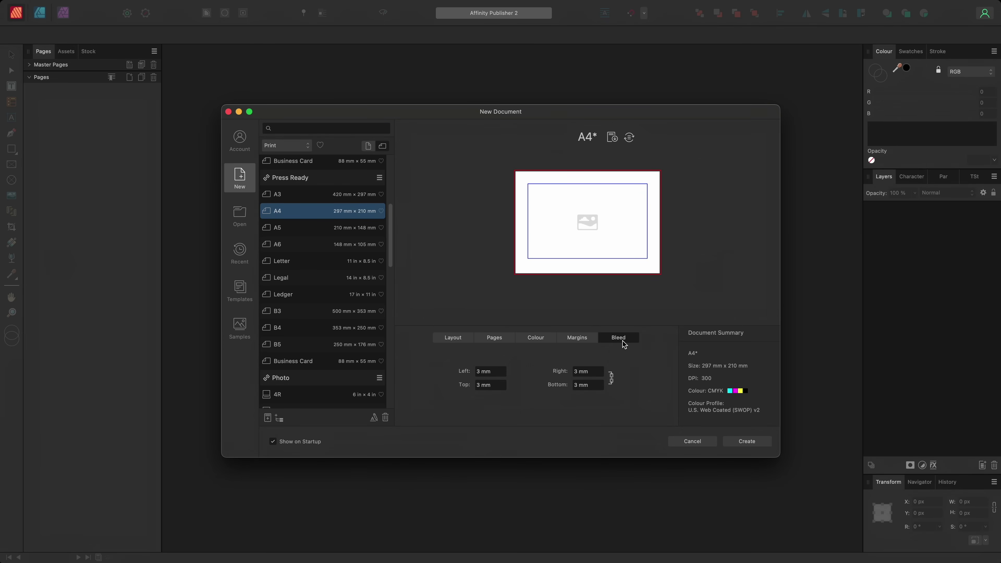
Look through the account details, recent files, templates and sample documents.
{"action": "left_click", "coordinate": [242, 143]}
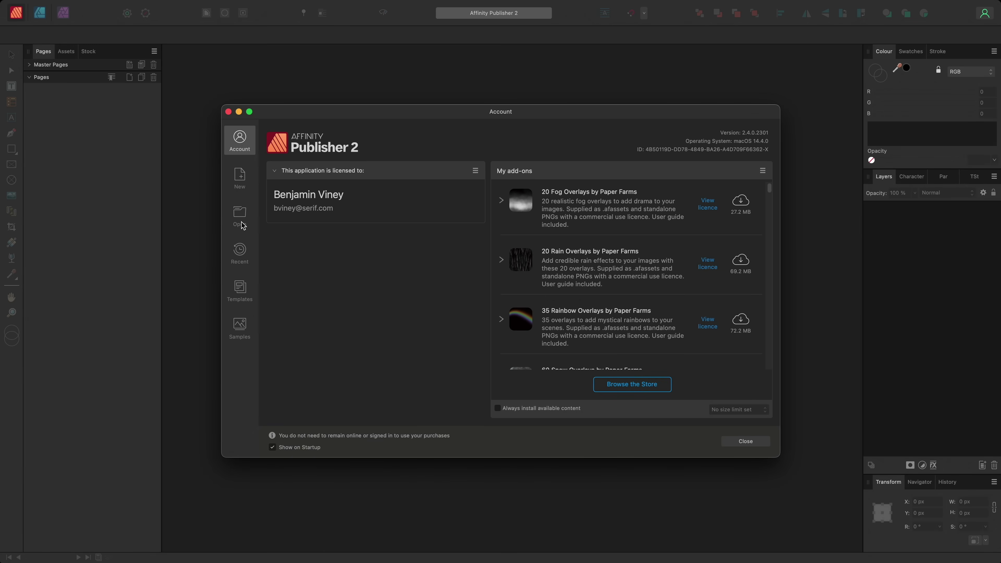
{"action": "left_click", "coordinate": [242, 252]}
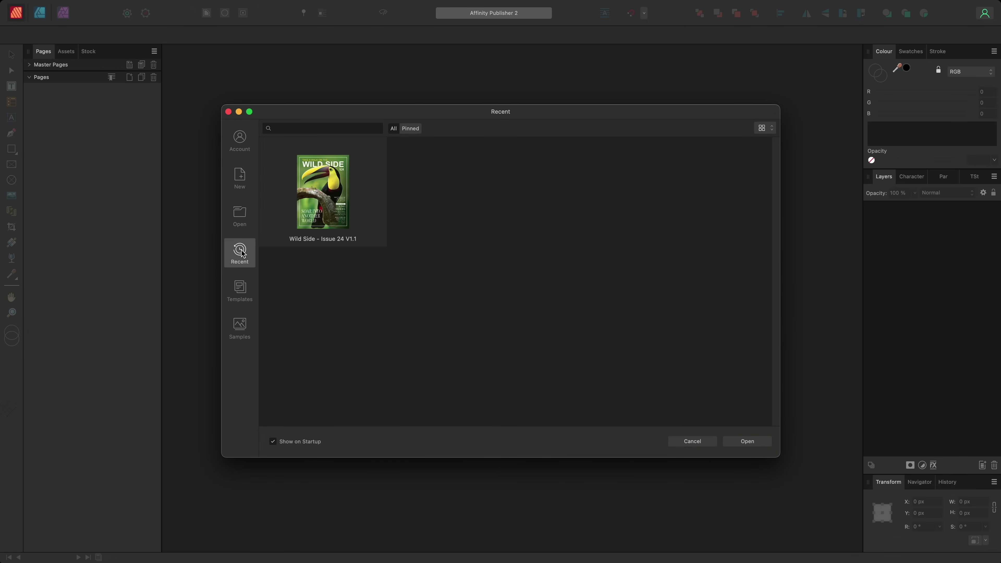
{"action": "left_click", "coordinate": [242, 293]}
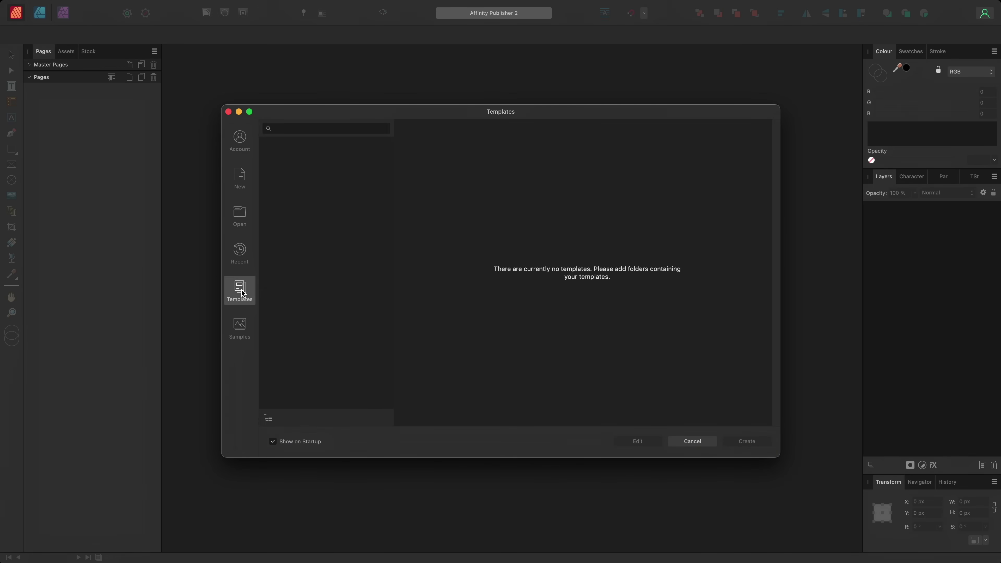
{"action": "left_click", "coordinate": [241, 327]}
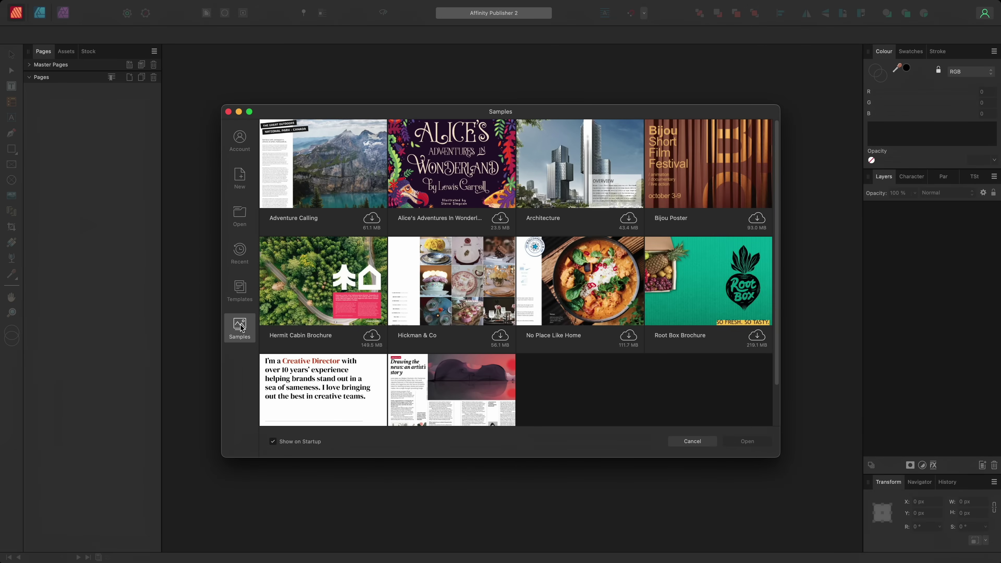
Open the recent package Wild Side - Issue 24 V1.1 and accept its package summary.
{"action": "left_click", "coordinate": [245, 260]}
{"action": "left_click", "coordinate": [378, 224]}
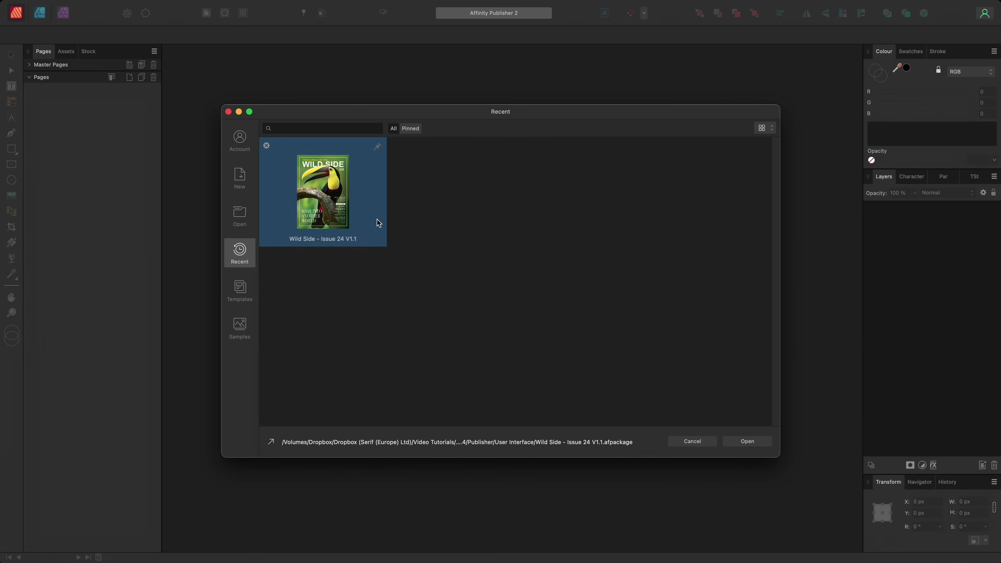
{"action": "left_click", "coordinate": [741, 443]}
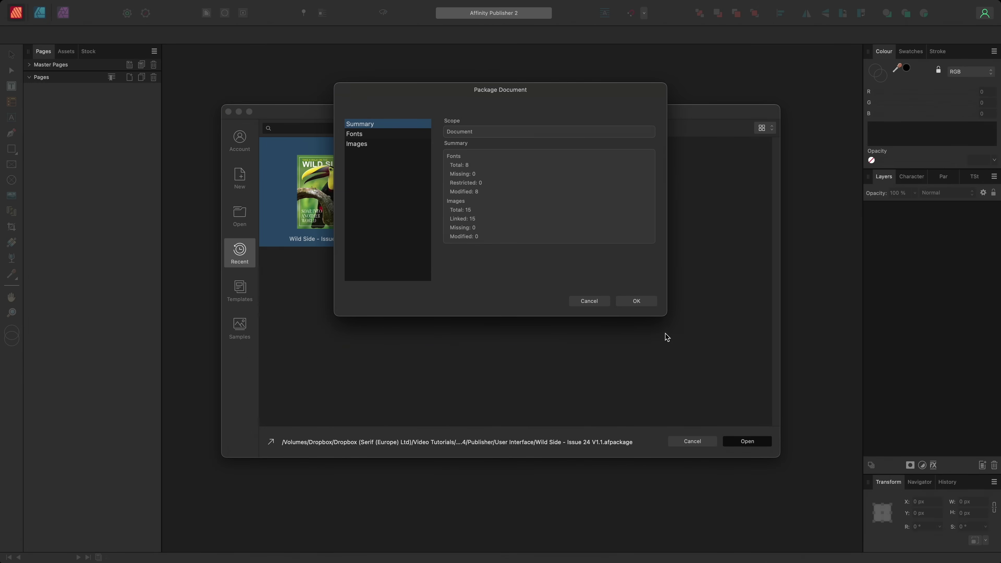
{"action": "left_click", "coordinate": [644, 303]}
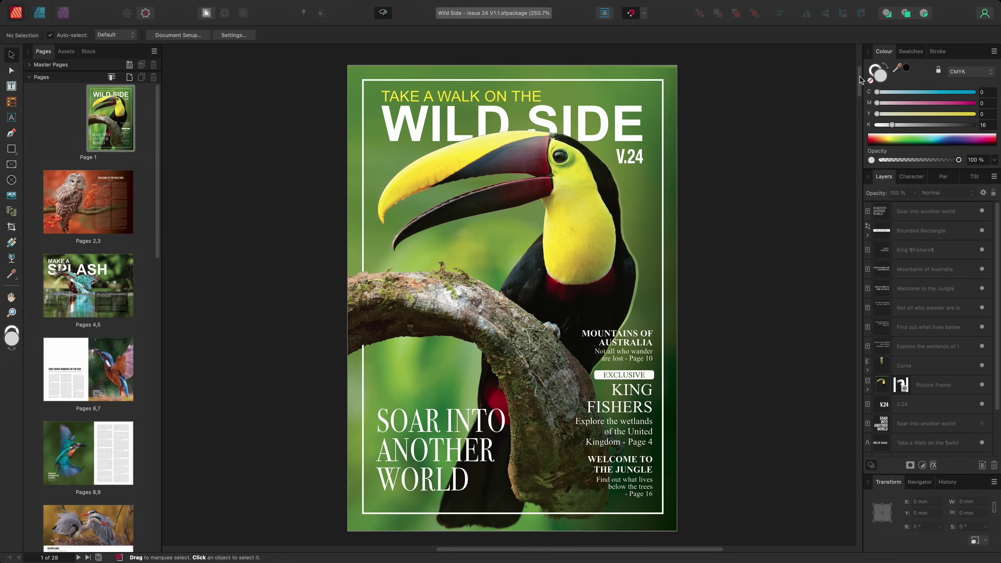
Browse the magazine's spreads and bring the Make a Splash spread on pages 4 and 5 into view.
{"action": "left_click_drag", "start_coordinate": [860, 80], "coordinate": [860, 147]}
{"action": "scroll", "coordinate": [549, 278], "scroll_direction": "down", "scroll_amount": 5}
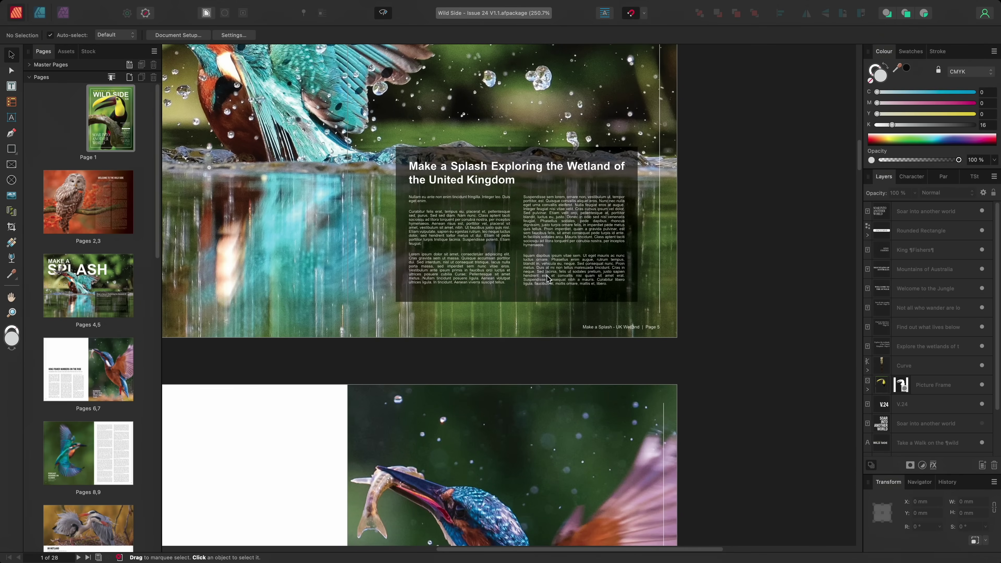
{"action": "scroll", "coordinate": [548, 278], "scroll_direction": "down", "scroll_amount": 8}
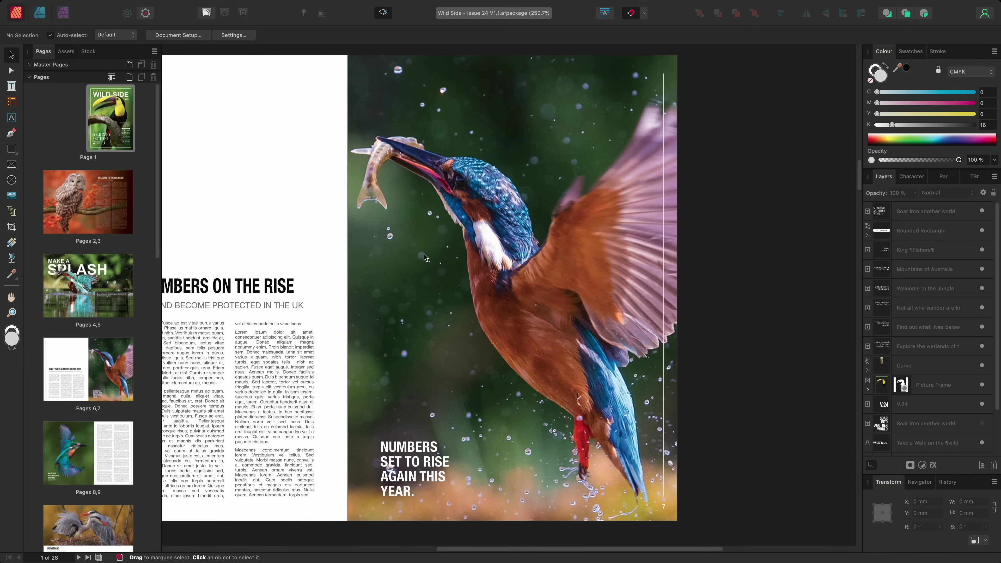
{"action": "scroll", "coordinate": [473, 254], "scroll_direction": "left", "scroll_amount": 5}
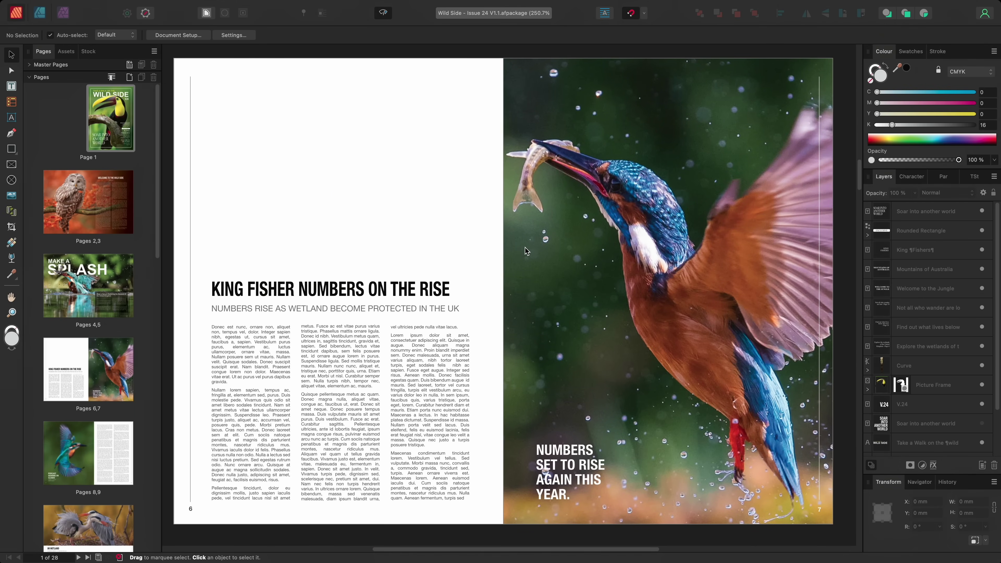
{"action": "scroll", "coordinate": [526, 251], "scroll_direction": "up", "scroll_amount": 10}
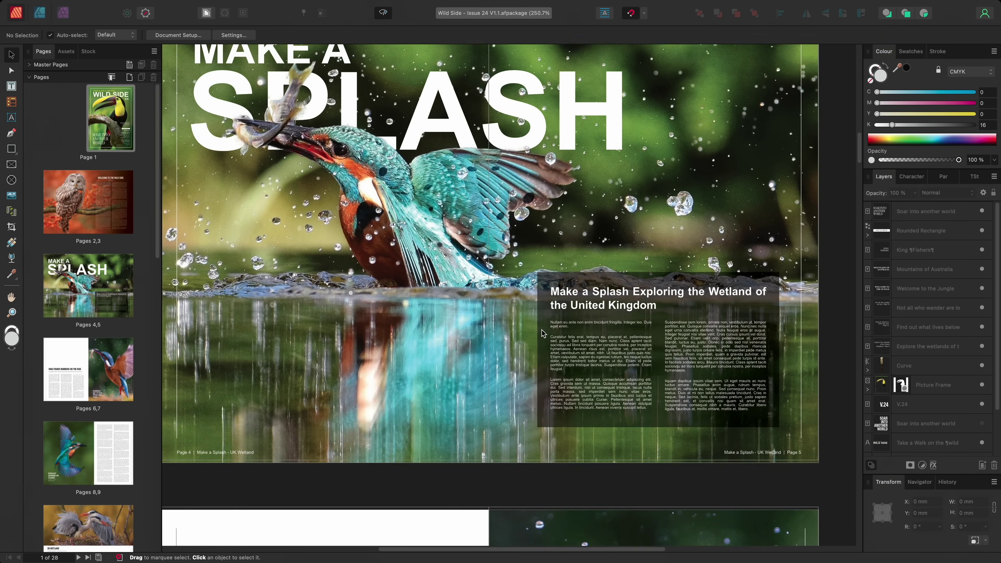
{"action": "scroll", "coordinate": [542, 334], "scroll_direction": "up", "scroll_amount": 4}
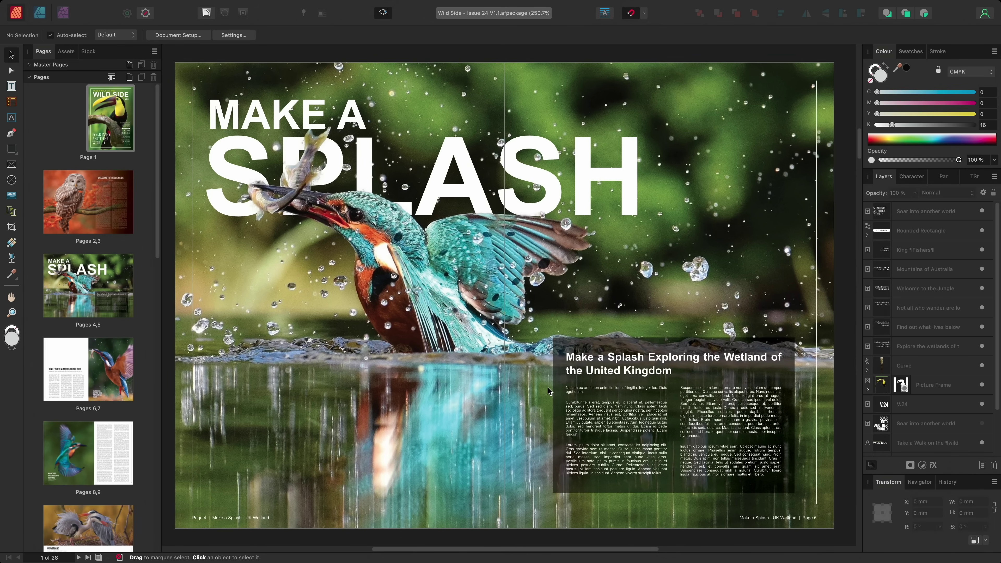
Examine the context options of the Node, Artistic Text, Pen and Picture Frame tools by activating each in turn.
{"action": "left_click", "coordinate": [13, 73]}
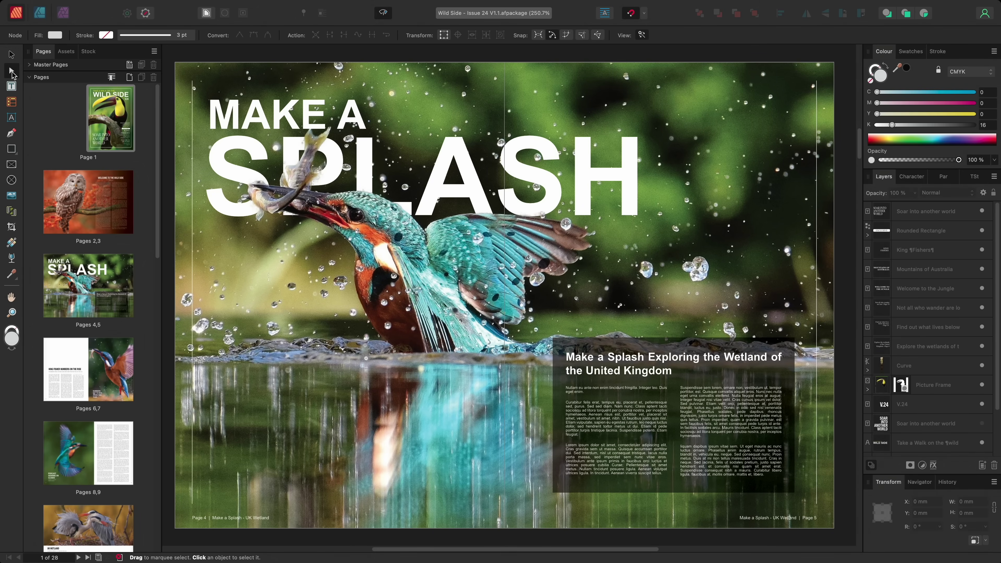
{"action": "left_click", "coordinate": [12, 90]}
{"action": "left_click", "coordinate": [11, 120]}
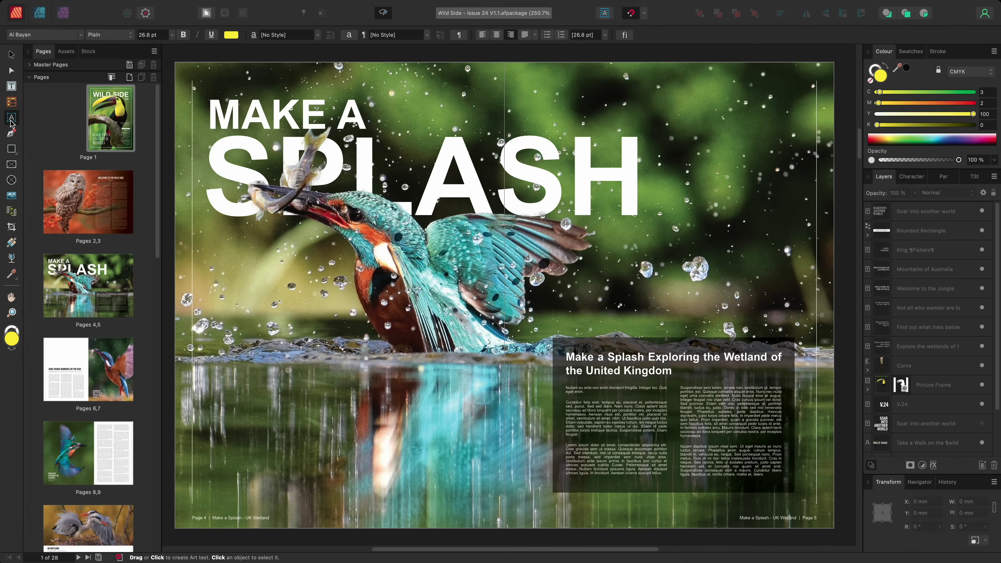
{"action": "left_click", "coordinate": [12, 134]}
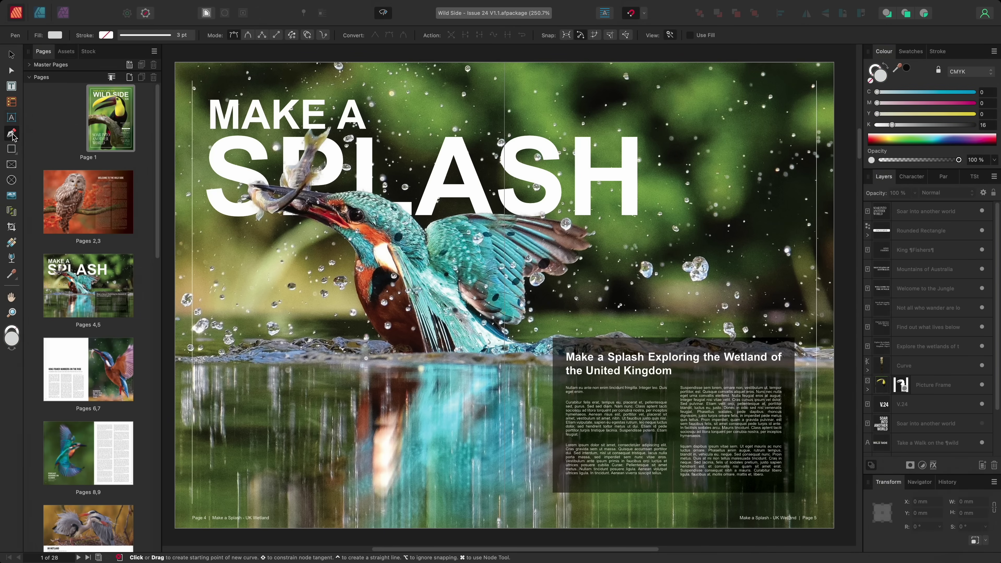
{"action": "left_click", "coordinate": [11, 165]}
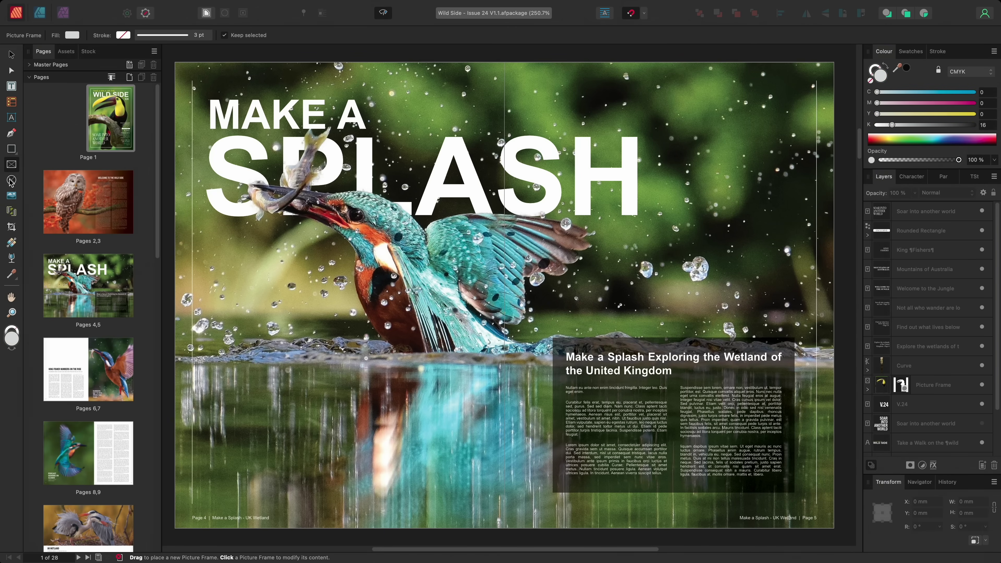
{"action": "left_click", "coordinate": [11, 182]}
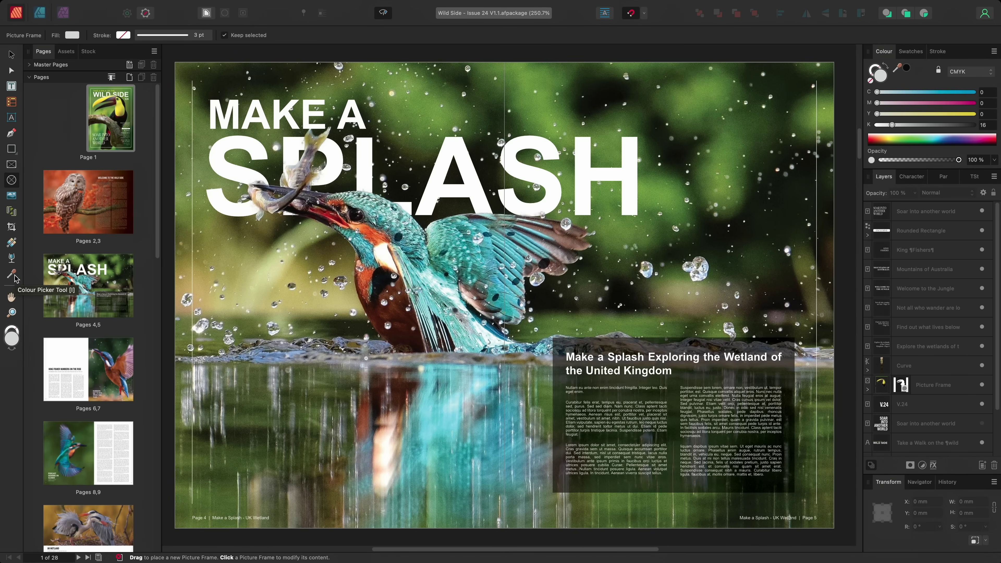
Look through the available shape tools and activate the Diamond Tool.
{"action": "left_click", "coordinate": [13, 152]}
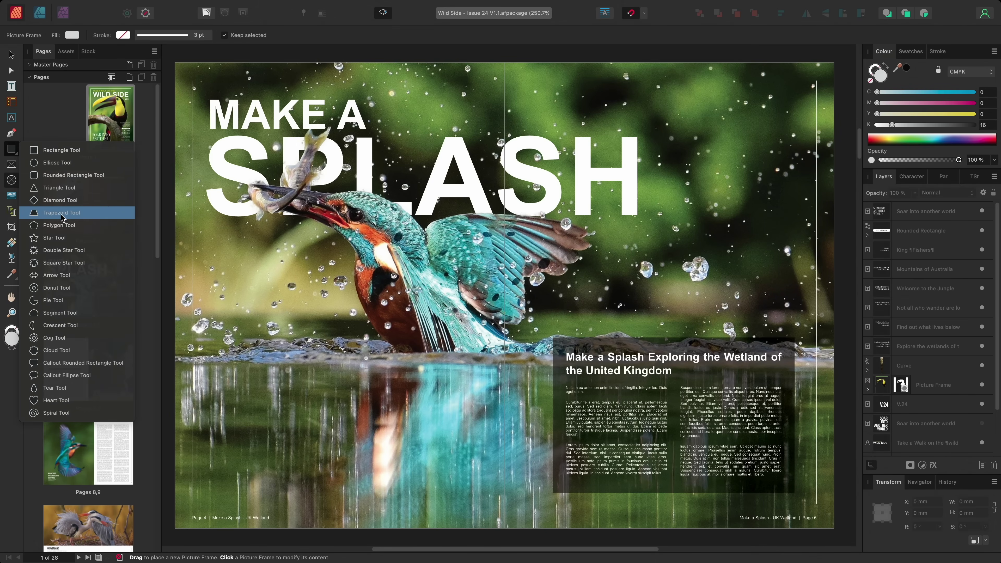
{"action": "left_click", "coordinate": [62, 151]}
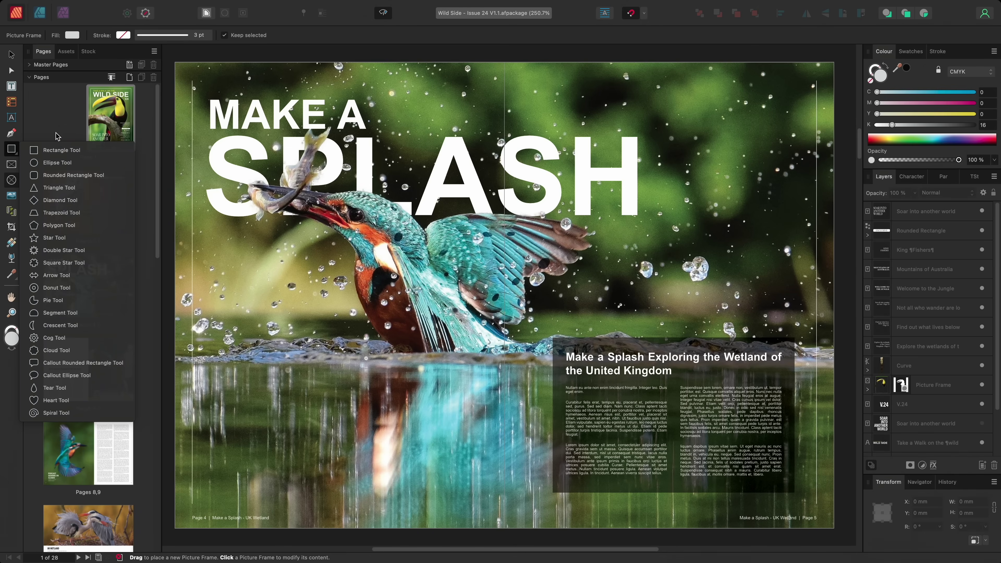
{"action": "left_click", "coordinate": [13, 152]}
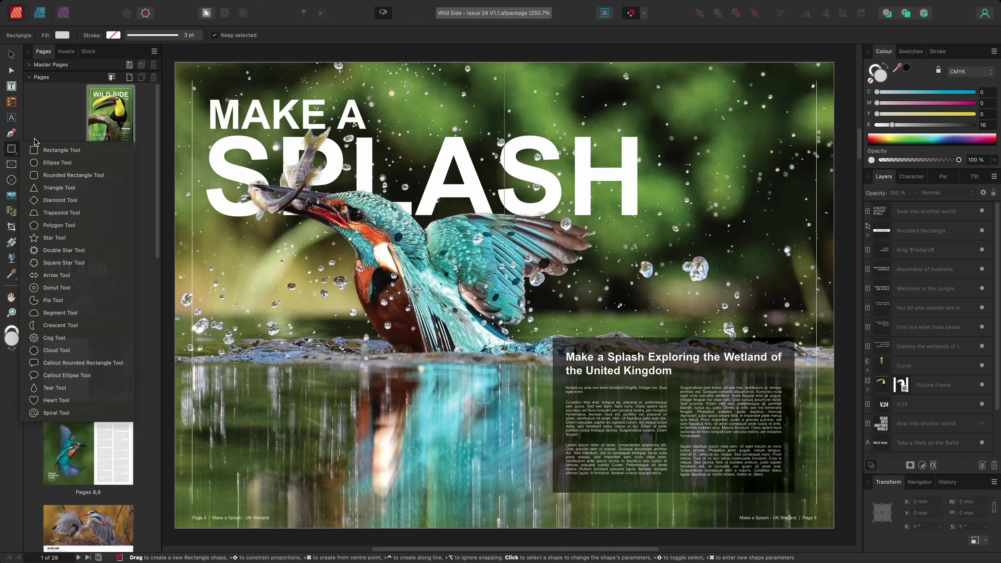
{"action": "left_click", "coordinate": [43, 133]}
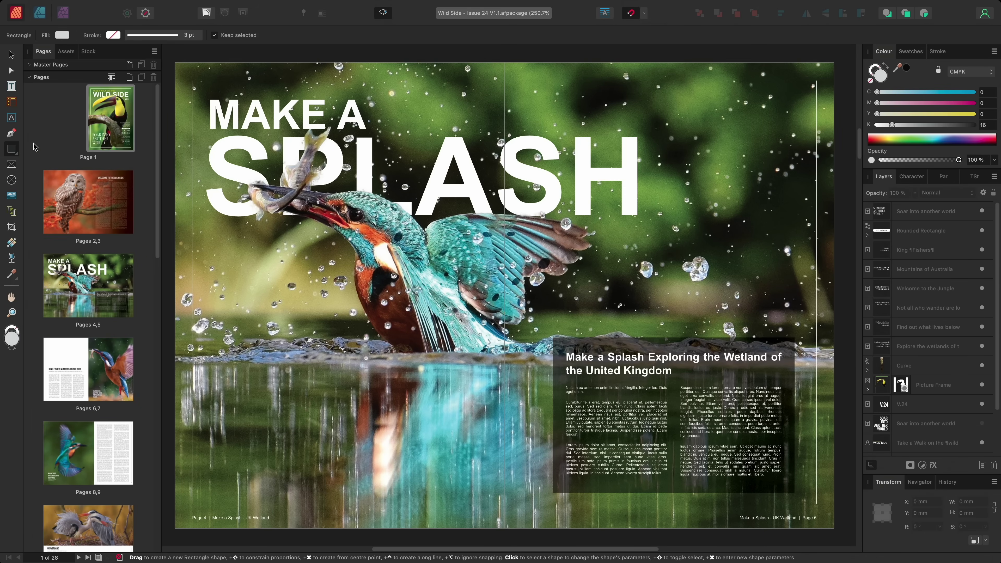
{"action": "left_click", "coordinate": [17, 158]}
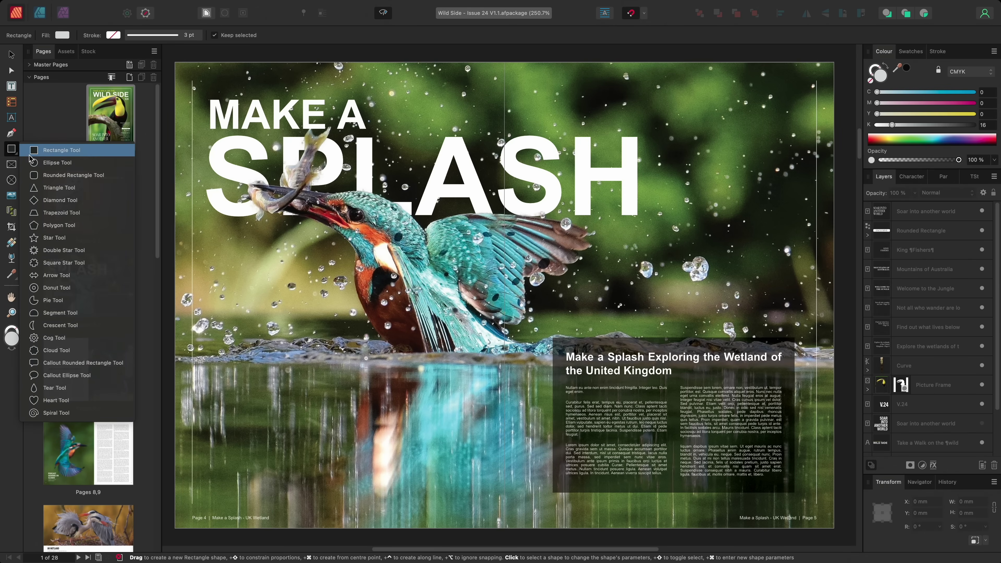
{"action": "left_click", "coordinate": [59, 200]}
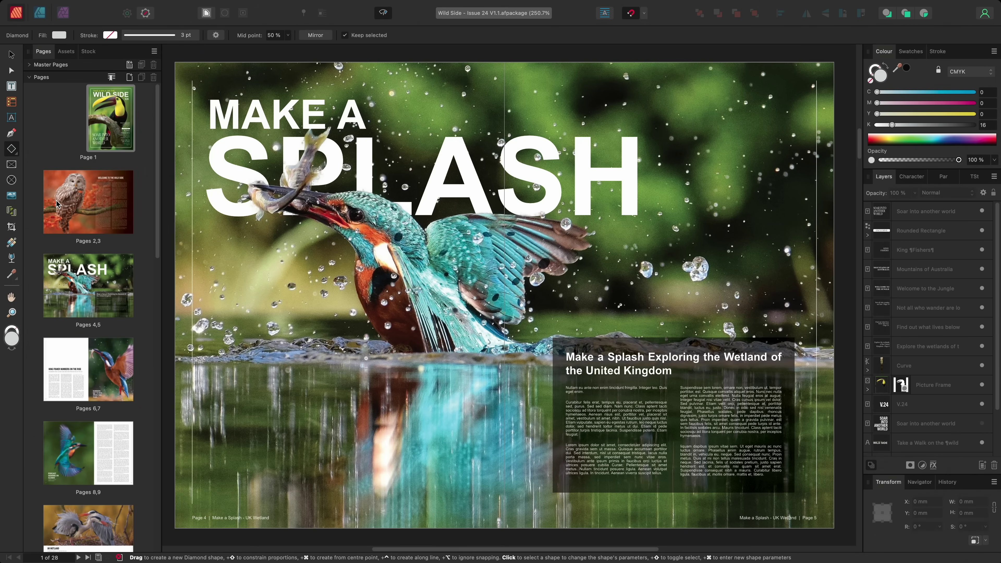
Examine the Frame Text Tool's font, size, paragraph style and alignment options, and activate the Pen Tool to compare.
{"action": "left_click", "coordinate": [12, 86]}
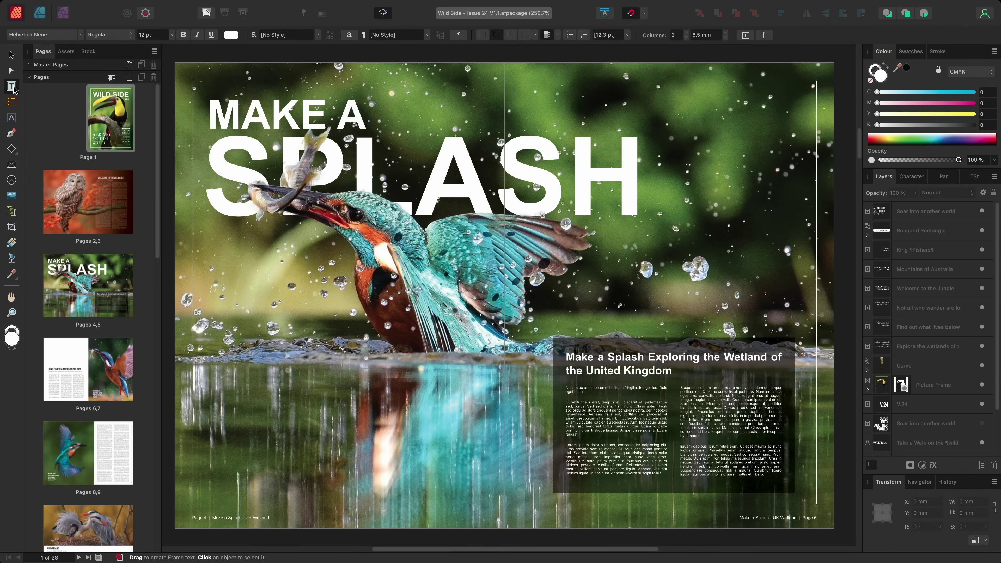
{"action": "left_click", "coordinate": [81, 35]}
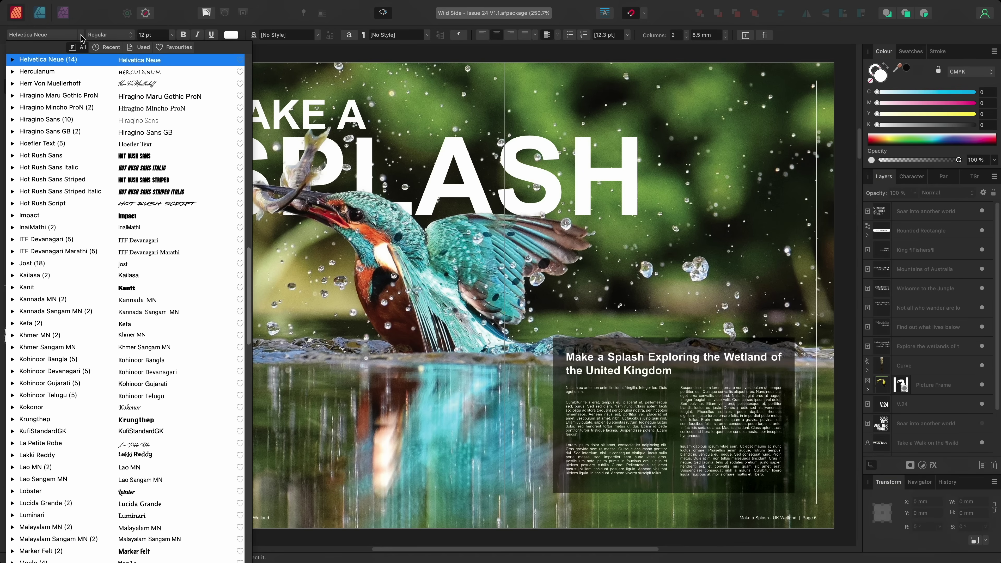
{"action": "left_click", "coordinate": [82, 36]}
{"action": "left_click", "coordinate": [172, 35]}
{"action": "left_click", "coordinate": [172, 36]}
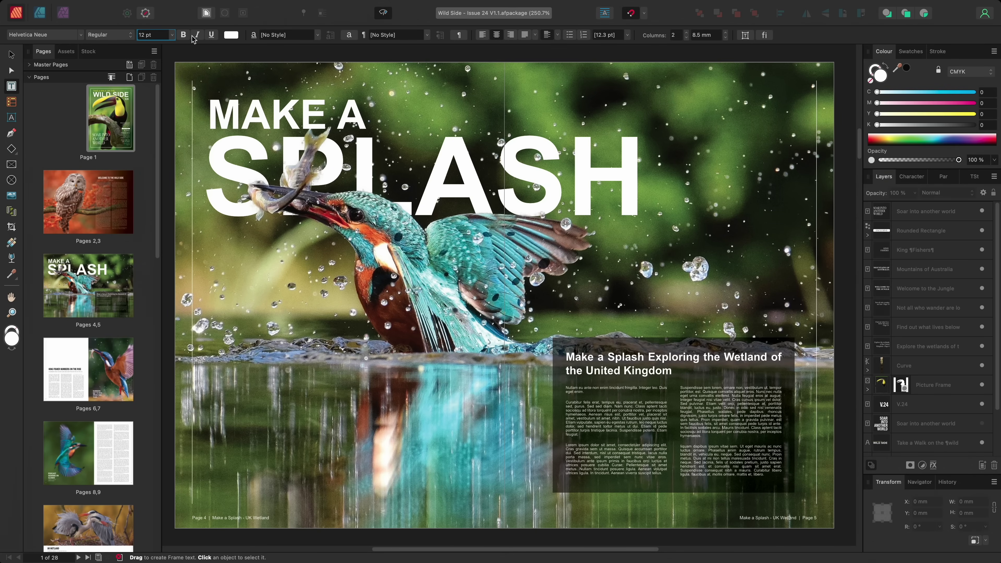
{"action": "left_click", "coordinate": [428, 36]}
{"action": "left_click", "coordinate": [428, 36]}
{"action": "left_click", "coordinate": [485, 36]}
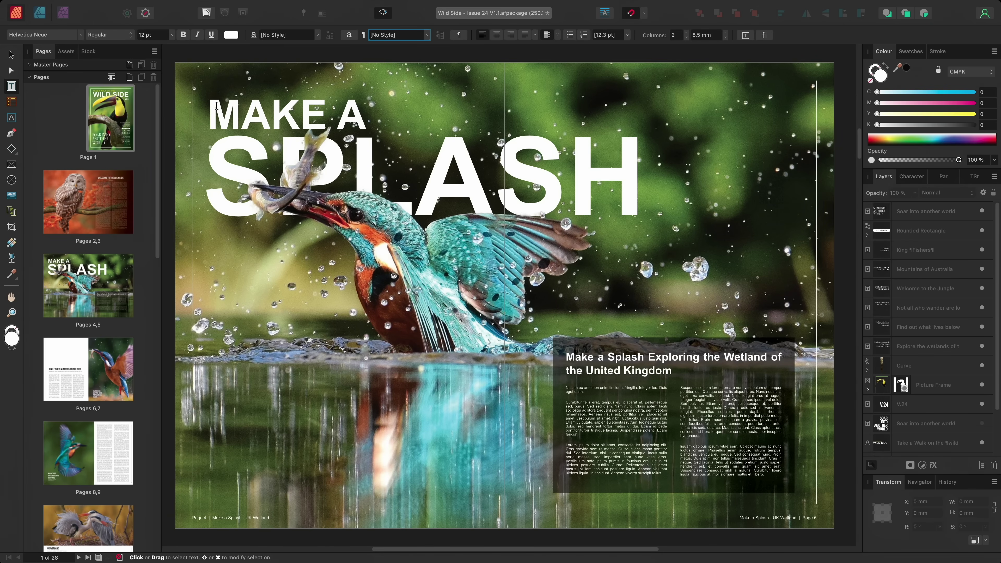
{"action": "left_click", "coordinate": [12, 135]}
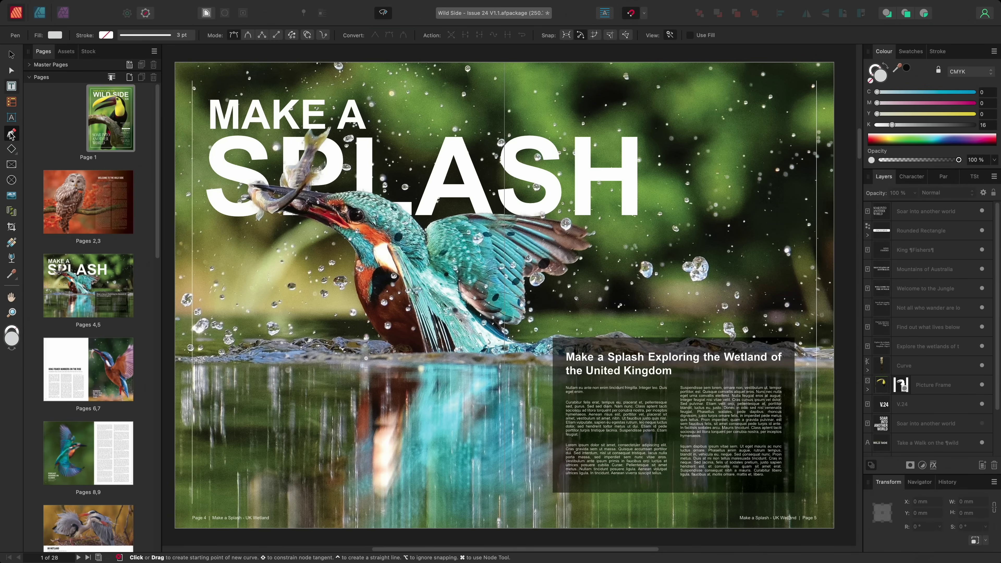
Examine the Pen Tool's fill and stroke colour options.
{"action": "left_click", "coordinate": [60, 35]}
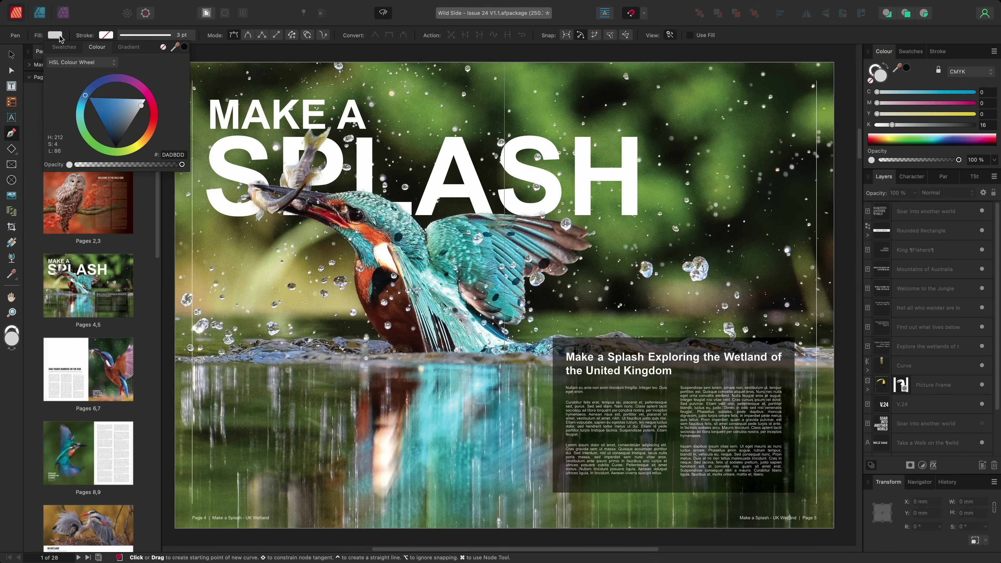
{"action": "left_click", "coordinate": [110, 36]}
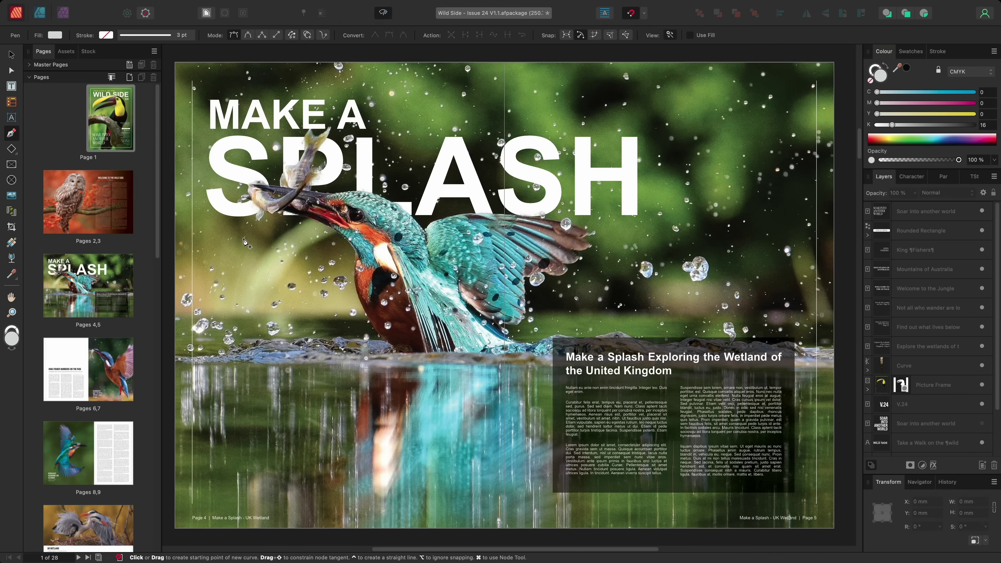
Use the Move Tool to reposition the kingfisher cutout on pages 4 and 5 to about X 13.1 mm, Y 11.8 mm.
{"action": "key", "text": "v"}
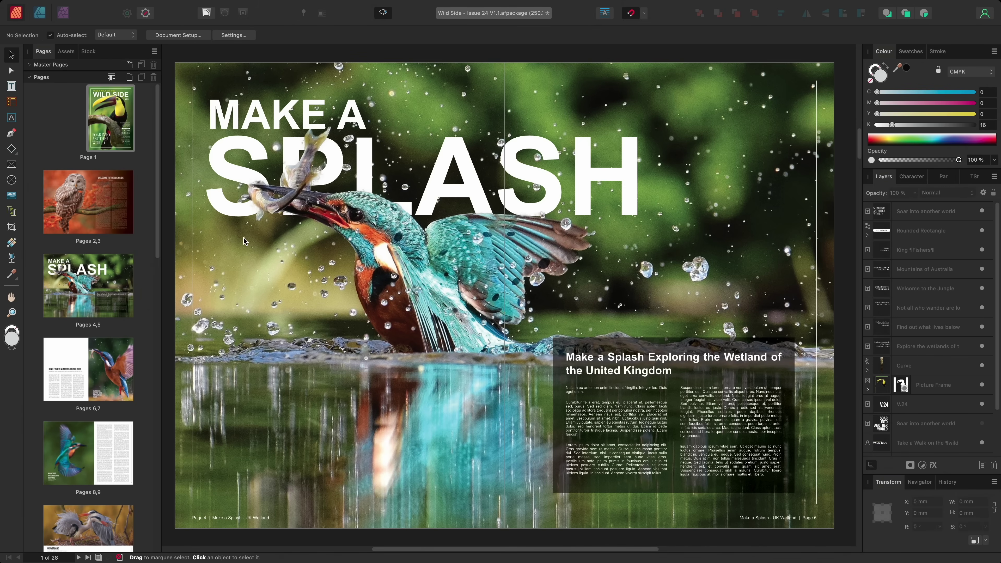
{"action": "key", "text": "h"}
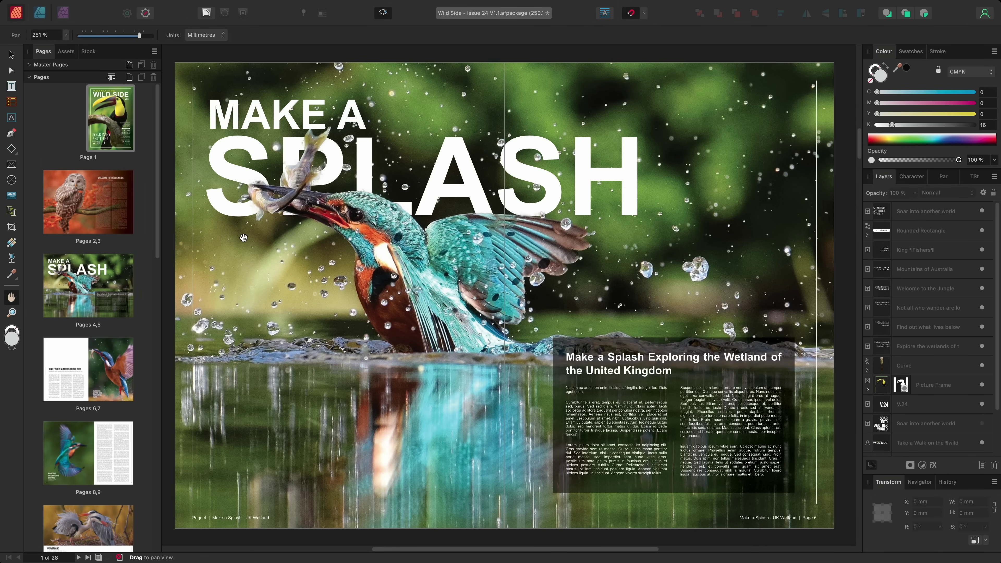
{"action": "key", "text": "v"}
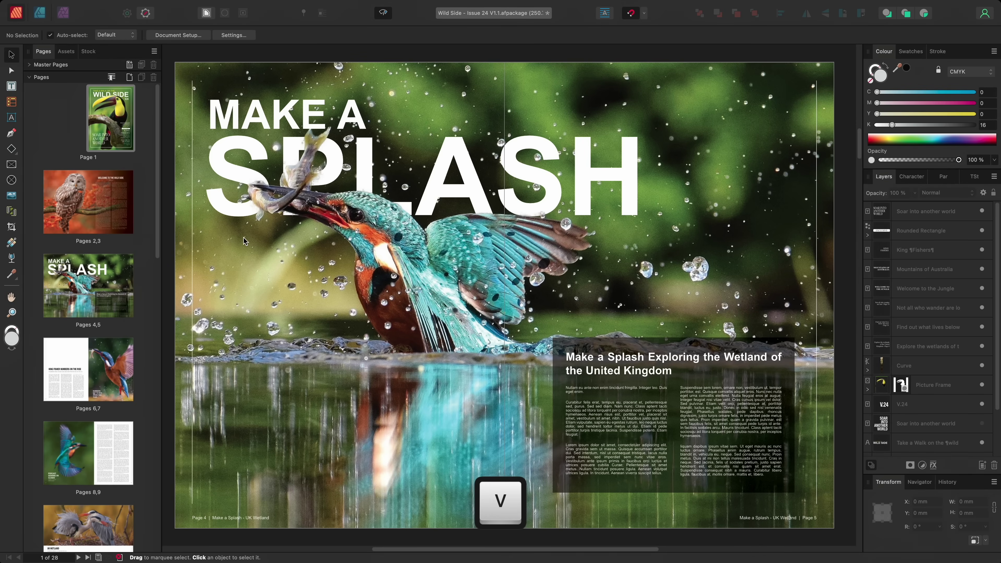
{"action": "left_click", "coordinate": [384, 269]}
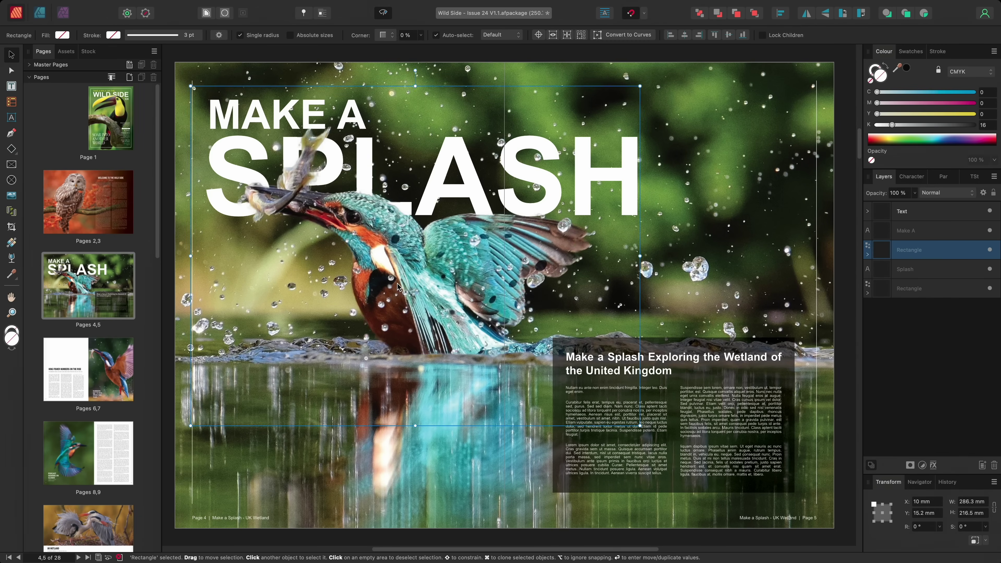
{"action": "left_click_drag", "start_coordinate": [397, 286], "coordinate": [403, 279]}
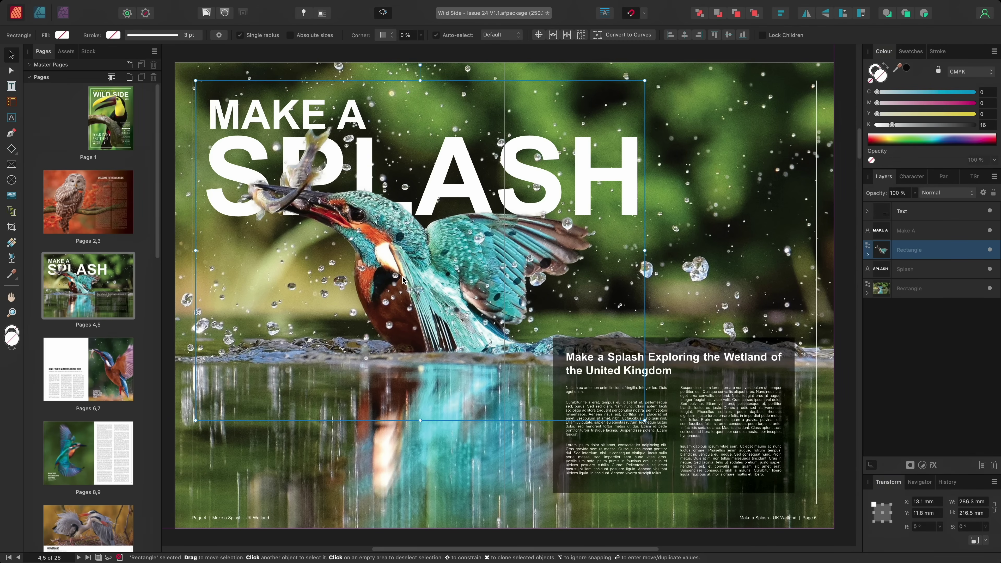
Pan the spread with the View Tool, zoom out and in, fit the spread to the window, and return to the Move Tool.
{"action": "key", "text": "h"}
{"action": "mouse_move", "coordinate": [456, 294]}
{"action": "left_mouse_down"}
{"action": "mouse_move", "coordinate": [484, 313]}
{"action": "mouse_move", "coordinate": [436, 310]}
{"action": "mouse_move", "coordinate": [460, 299]}
{"action": "left_mouse_up"}
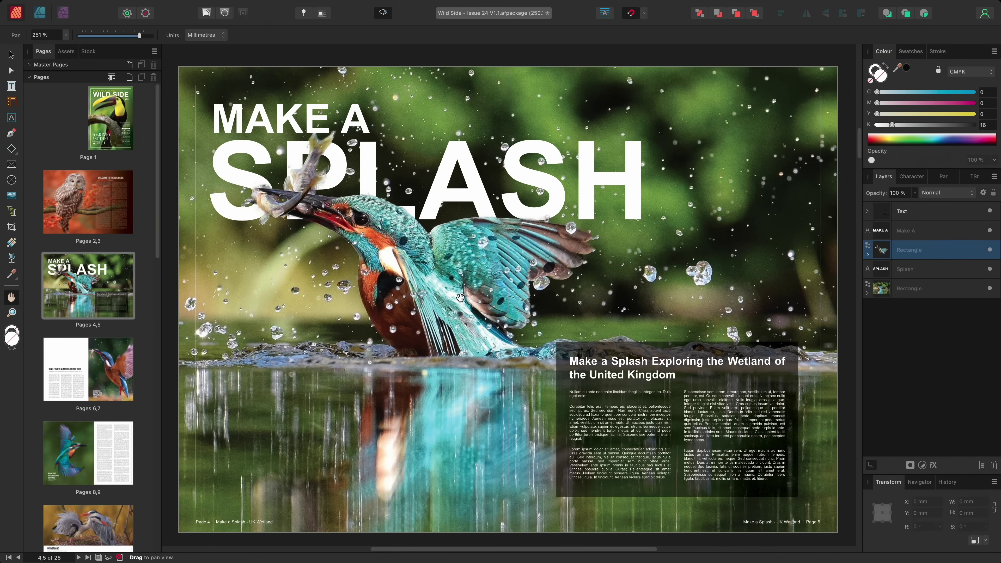
{"action": "key", "text": "alt"}
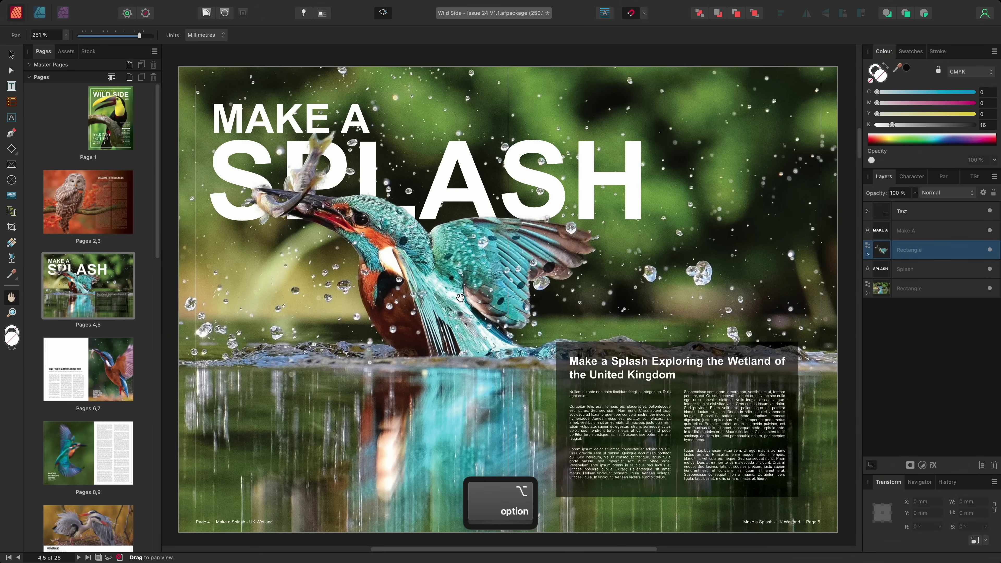
{"action": "scroll", "coordinate": [460, 297], "scroll_direction": "down", "scroll_amount": 5}
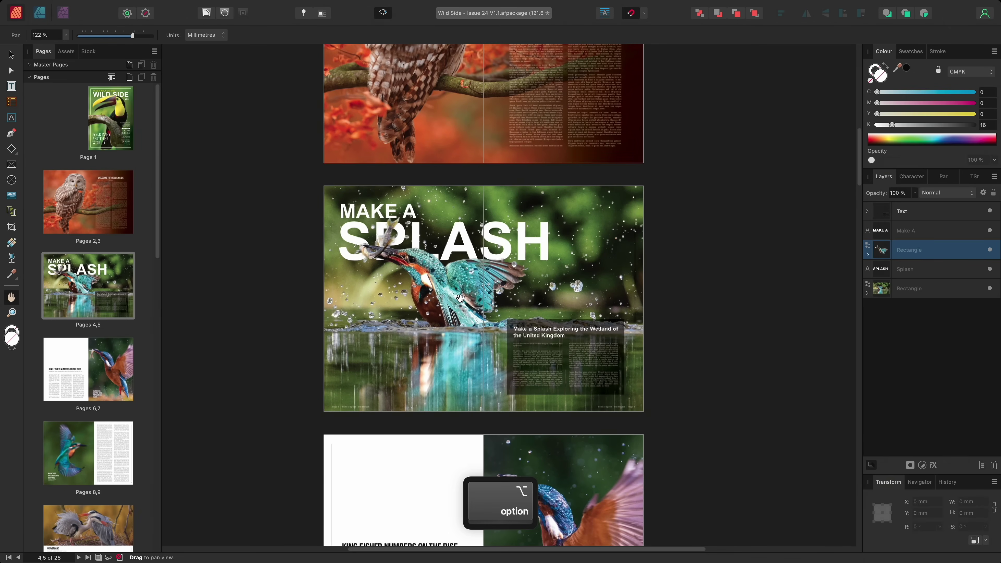
{"action": "scroll", "coordinate": [459, 305], "scroll_direction": "up", "scroll_amount": 5}
{"action": "scroll", "coordinate": [460, 305], "scroll_direction": "down", "scroll_amount": 2}
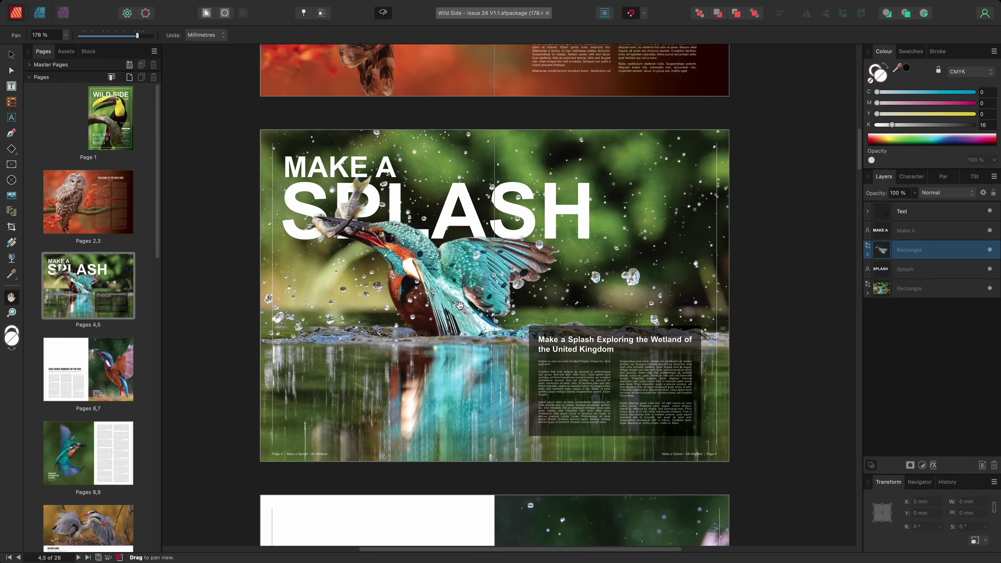
{"action": "key", "text": "super+0"}
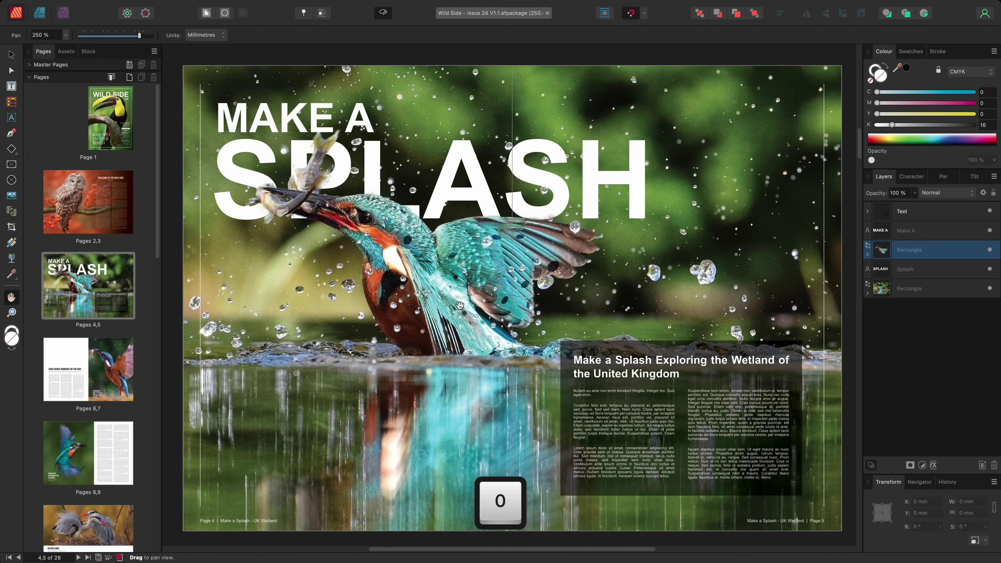
{"action": "key", "text": "v"}
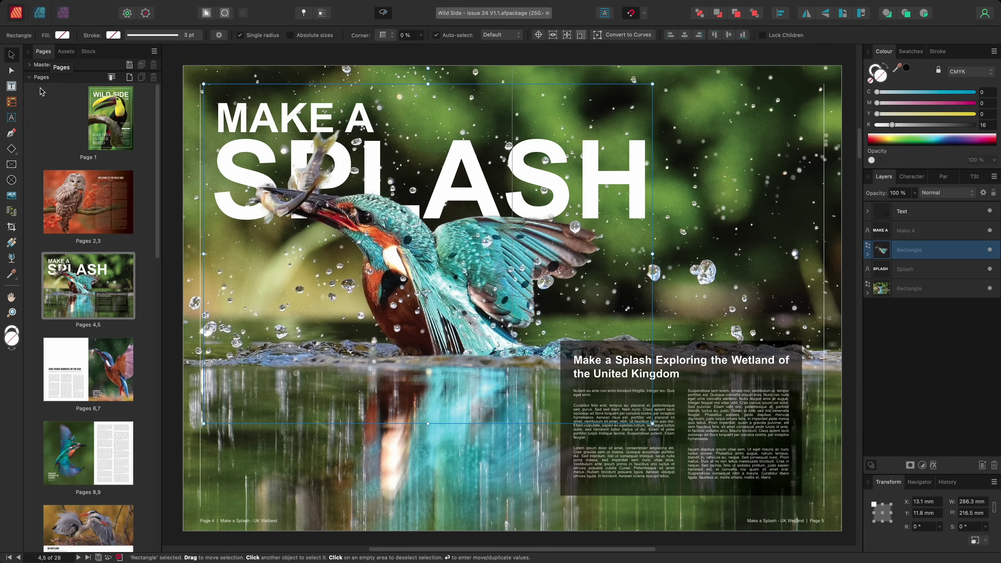
Reveal the master pages, and add the kingfisher cutout to the Default assets.
{"action": "left_click", "coordinate": [29, 64]}
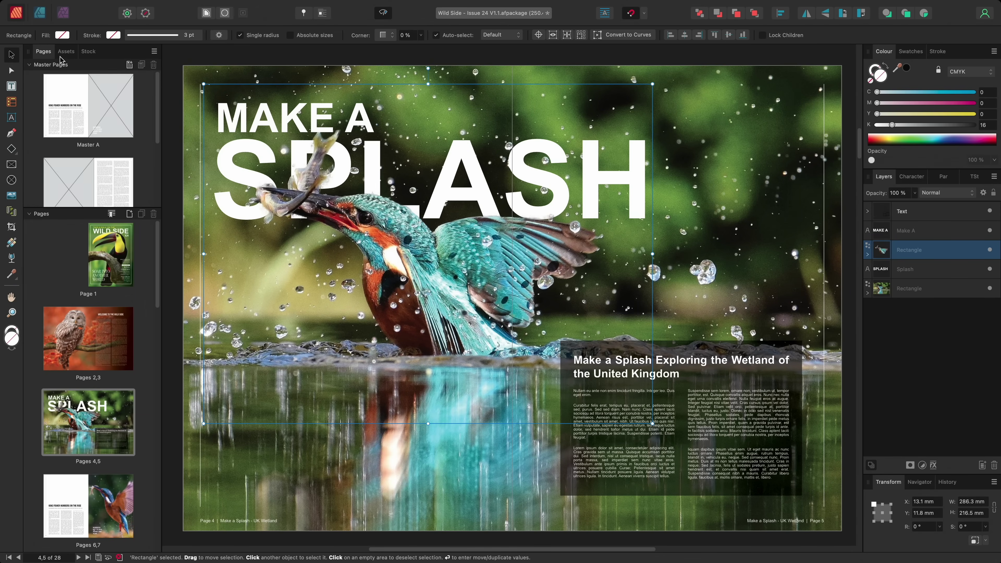
{"action": "left_click", "coordinate": [67, 53]}
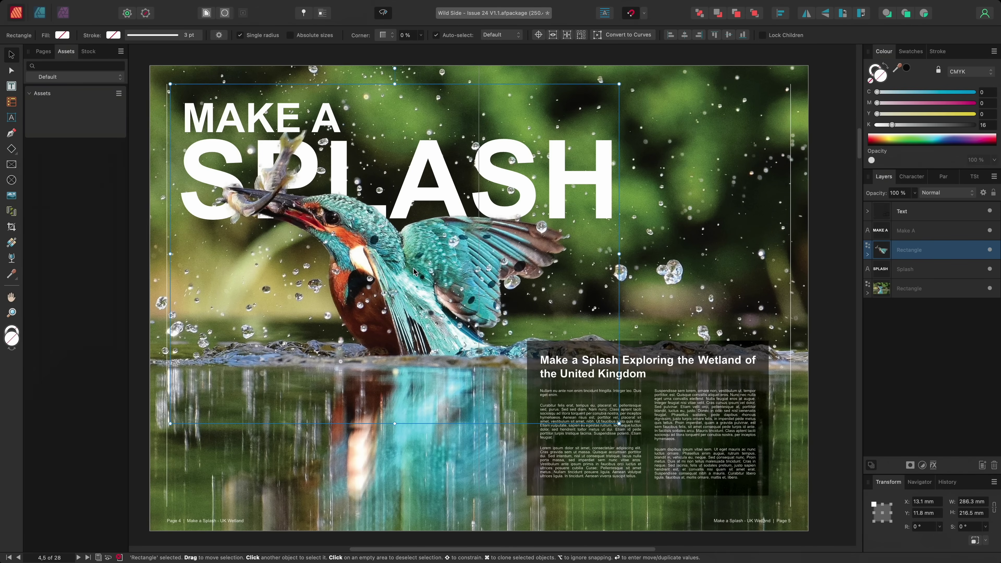
{"action": "left_click_drag", "start_coordinate": [426, 278], "coordinate": [85, 120]}
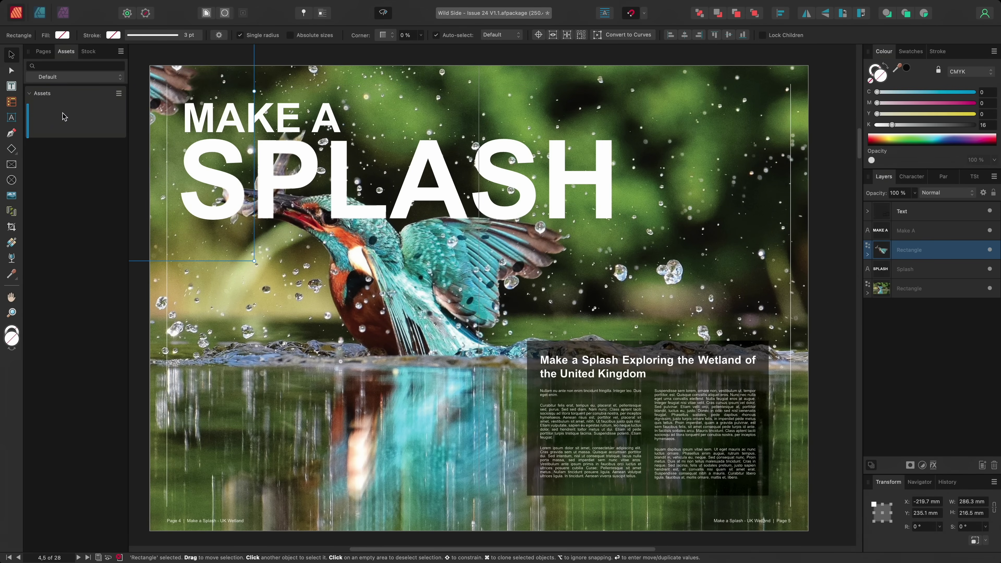
Search the Pixabay stock image library for "Animals".
{"action": "left_click", "coordinate": [93, 53]}
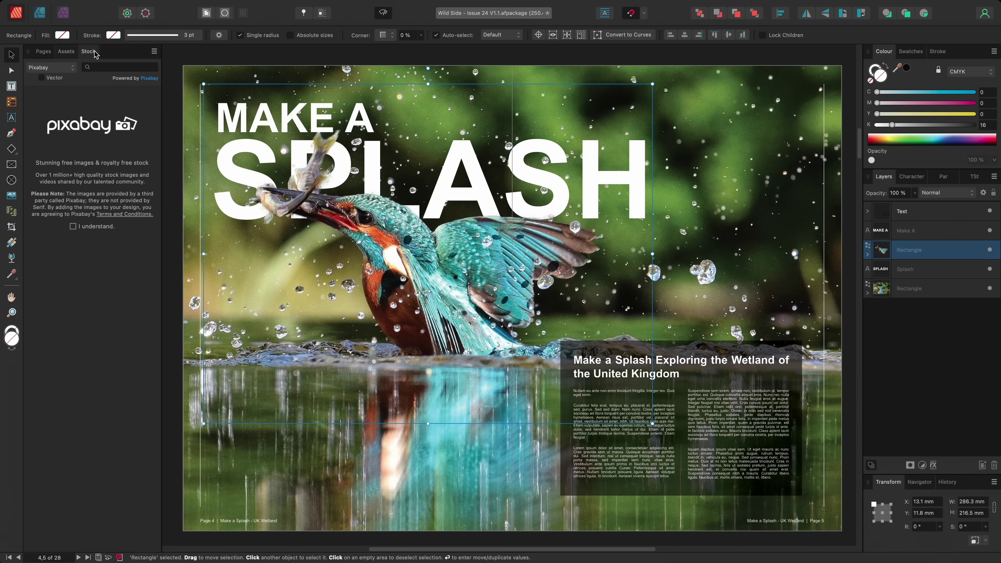
{"action": "left_click", "coordinate": [106, 69]}
{"action": "type", "text": "Animals"}
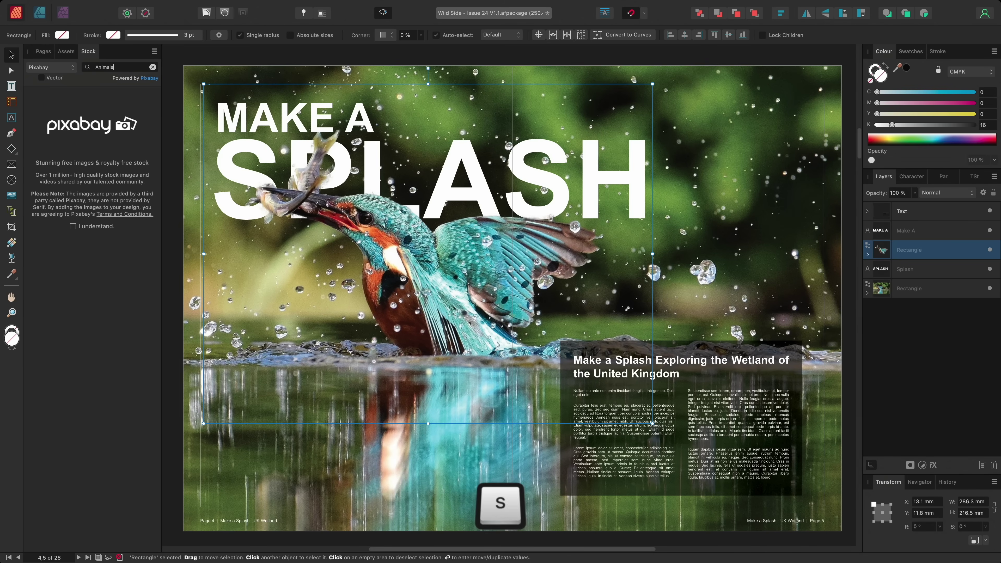
{"action": "key", "text": "Return"}
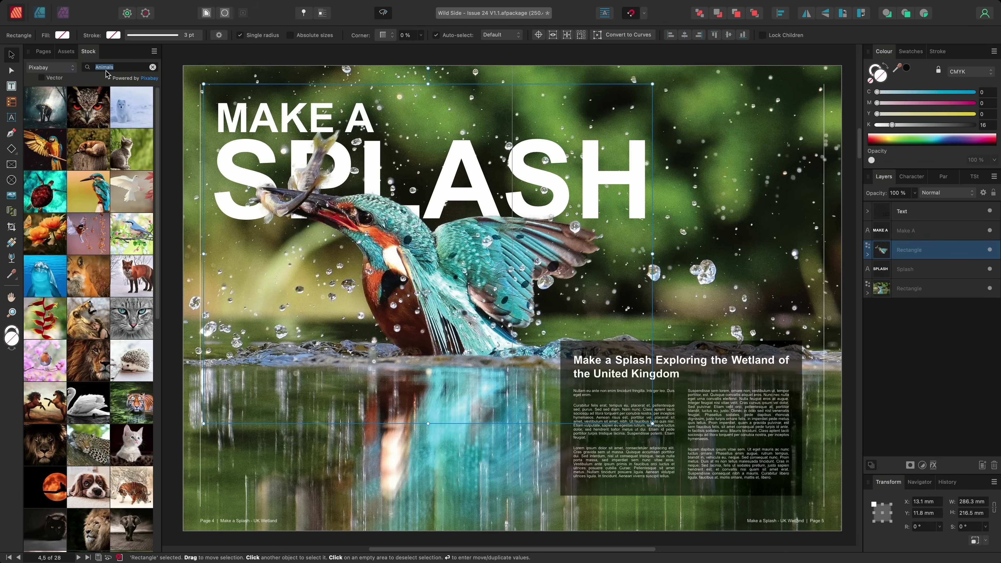
Look over the swatches and stroke settings, and return to the colour settings.
{"action": "left_click", "coordinate": [912, 53]}
{"action": "left_click", "coordinate": [942, 54]}
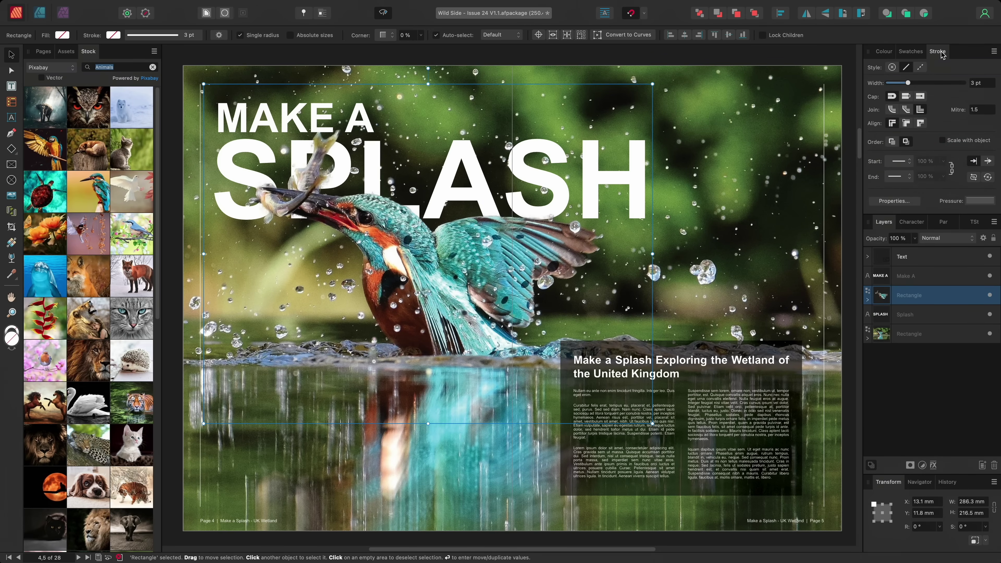
{"action": "left_click", "coordinate": [883, 54]}
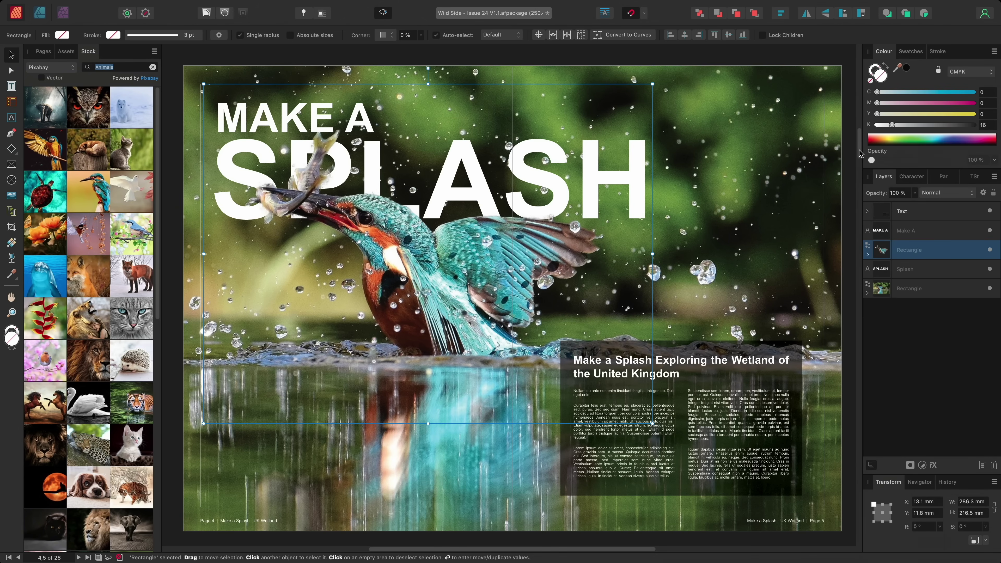
Select the owl background picture on pages 2 and 3, and examine the character, paragraph and text style settings.
{"action": "scroll", "coordinate": [860, 148], "scroll_direction": "up", "scroll_amount": 2}
{"action": "left_click_drag", "start_coordinate": [860, 148], "coordinate": [860, 124]}
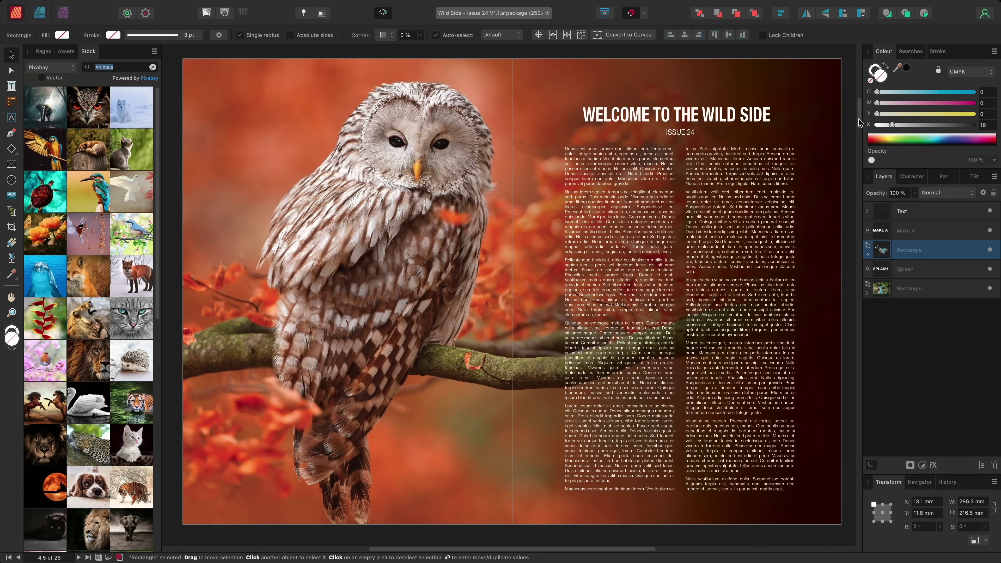
{"action": "left_click", "coordinate": [827, 119]}
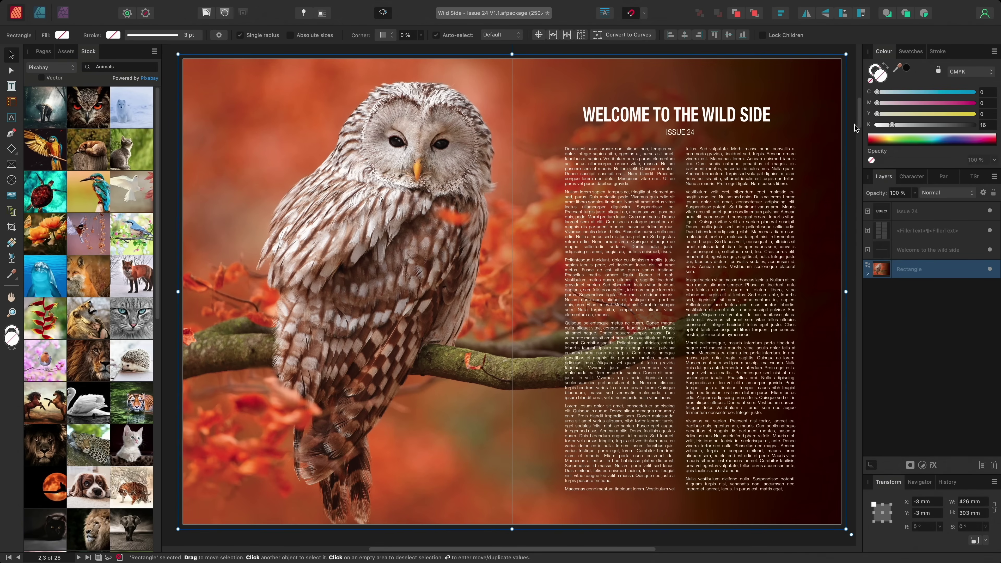
{"action": "left_click", "coordinate": [914, 179]}
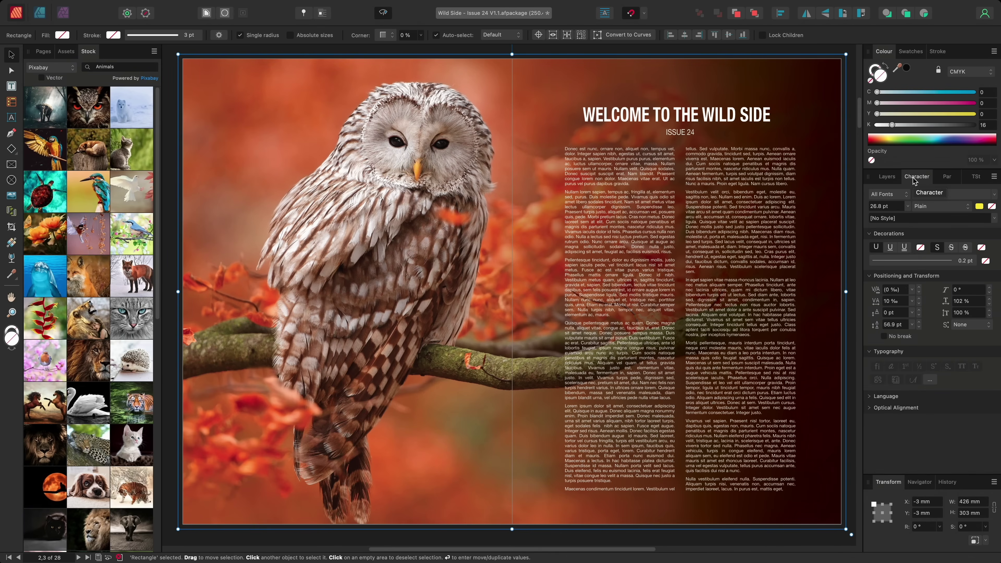
{"action": "left_click", "coordinate": [947, 177]}
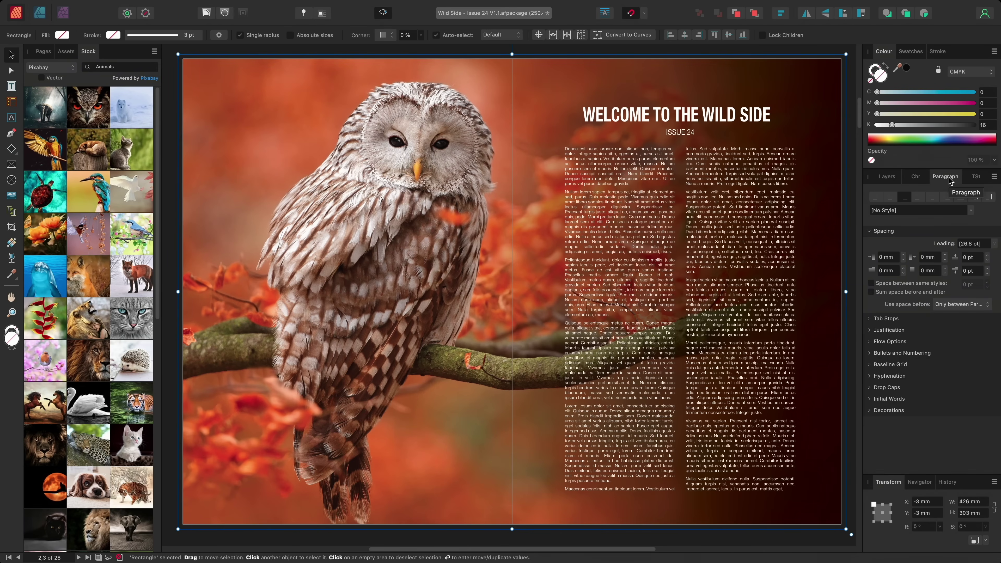
{"action": "left_click", "coordinate": [976, 178]}
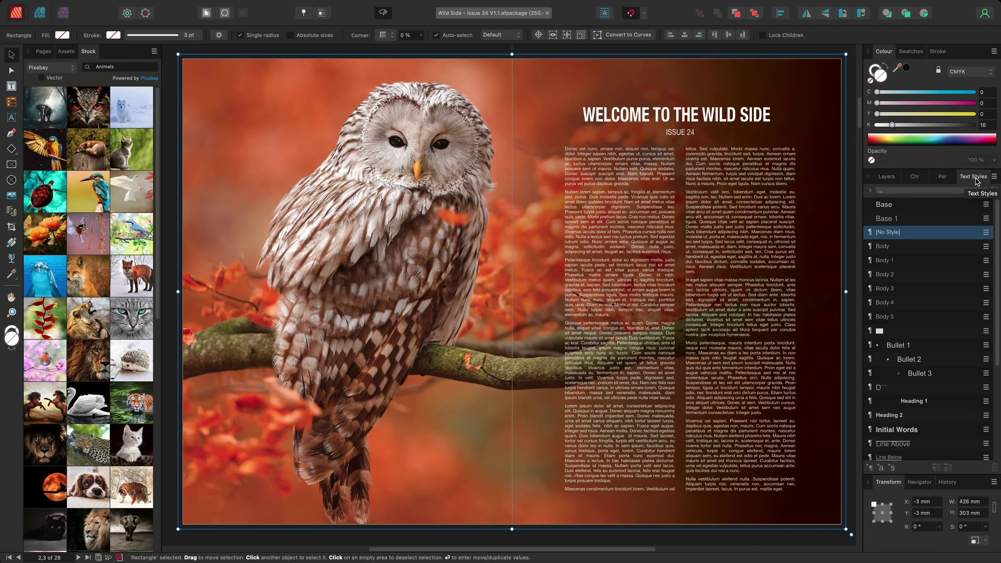
Select the two-column body text frame beneath the Issue 24 heading, and examine its character settings and text style.
{"action": "left_click", "coordinate": [782, 178]}
{"action": "left_click", "coordinate": [922, 179]}
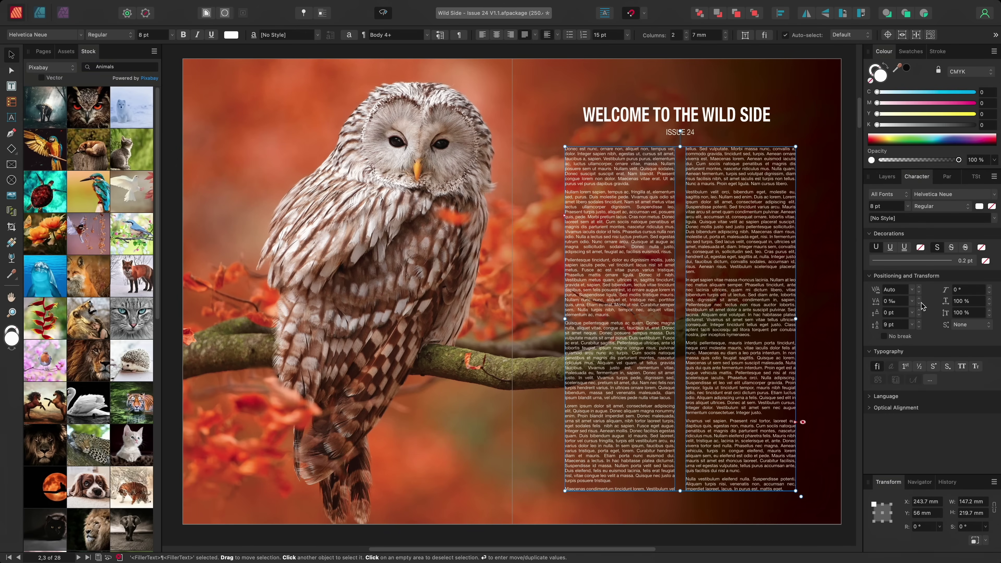
{"action": "left_click", "coordinate": [982, 177]}
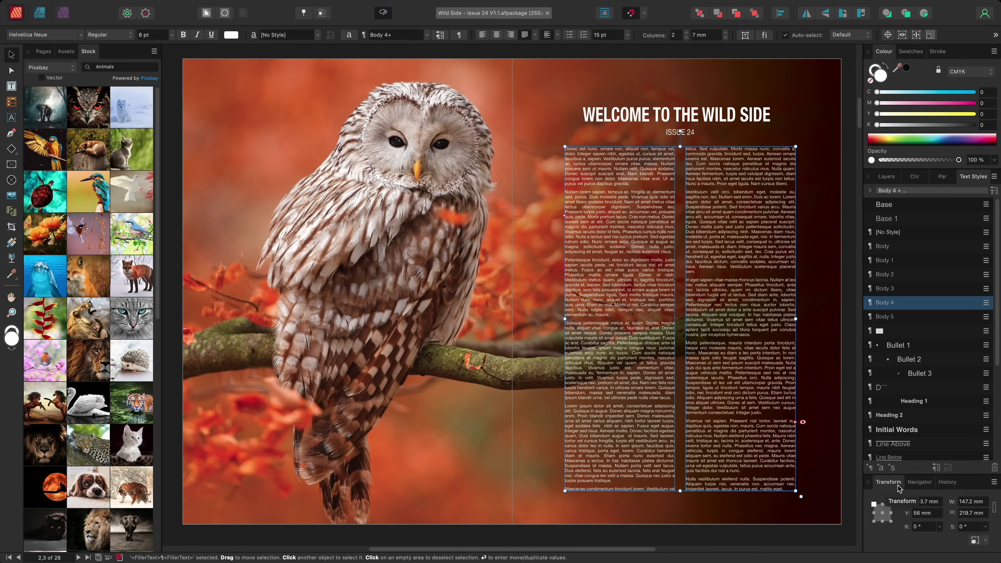
Look over the Navigator and History, and examine the body text frame's position and size in Transform.
{"action": "left_click", "coordinate": [923, 484]}
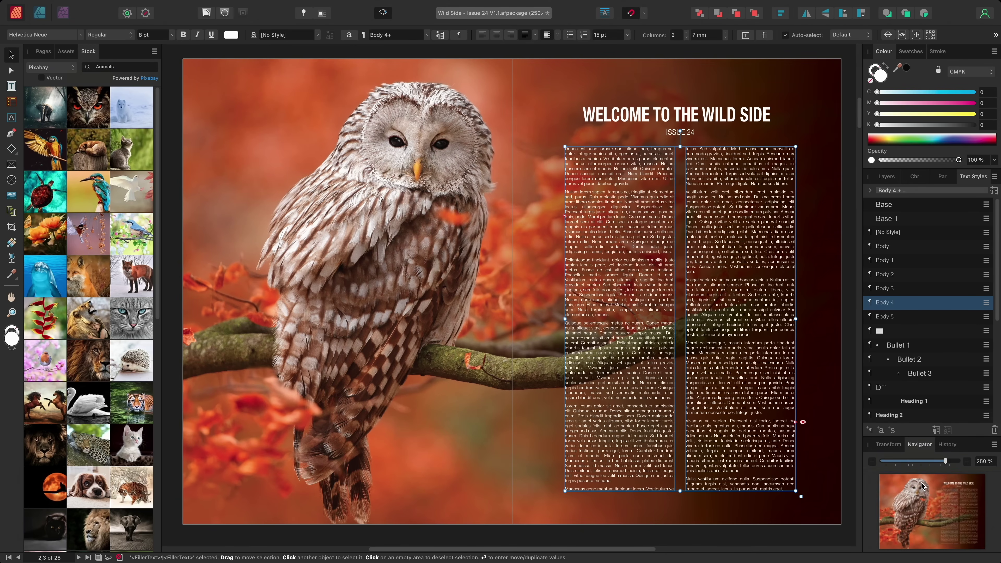
{"action": "left_click", "coordinate": [950, 446]}
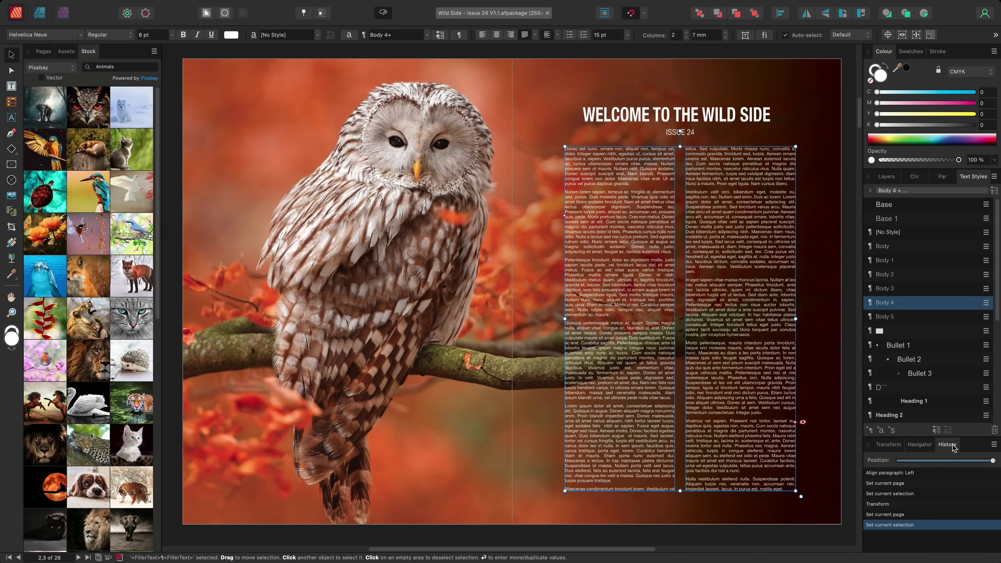
{"action": "left_click", "coordinate": [889, 445]}
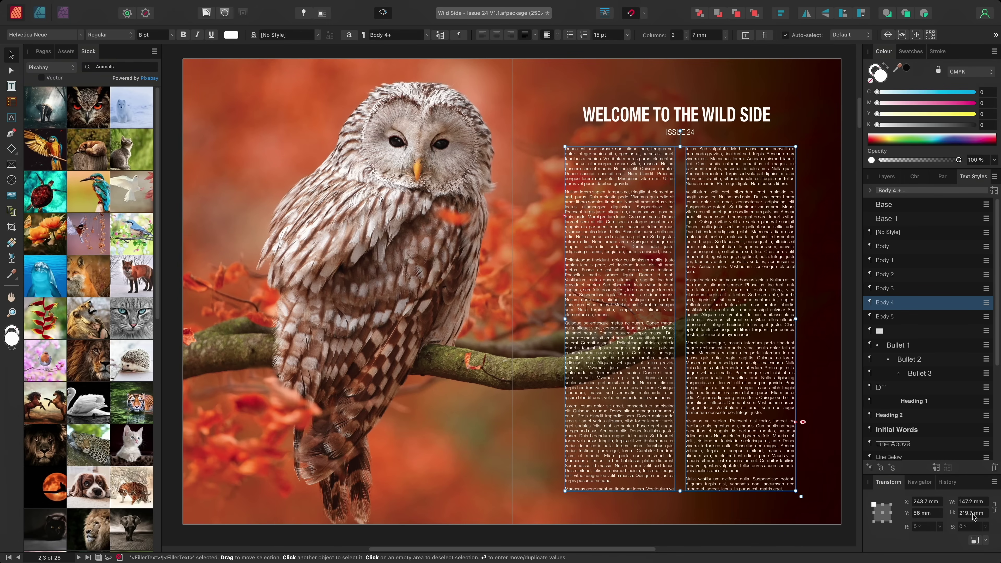
Shift the view of the owl spread through the Navigator, and try the position control in the document's History.
{"action": "left_click", "coordinate": [920, 482]}
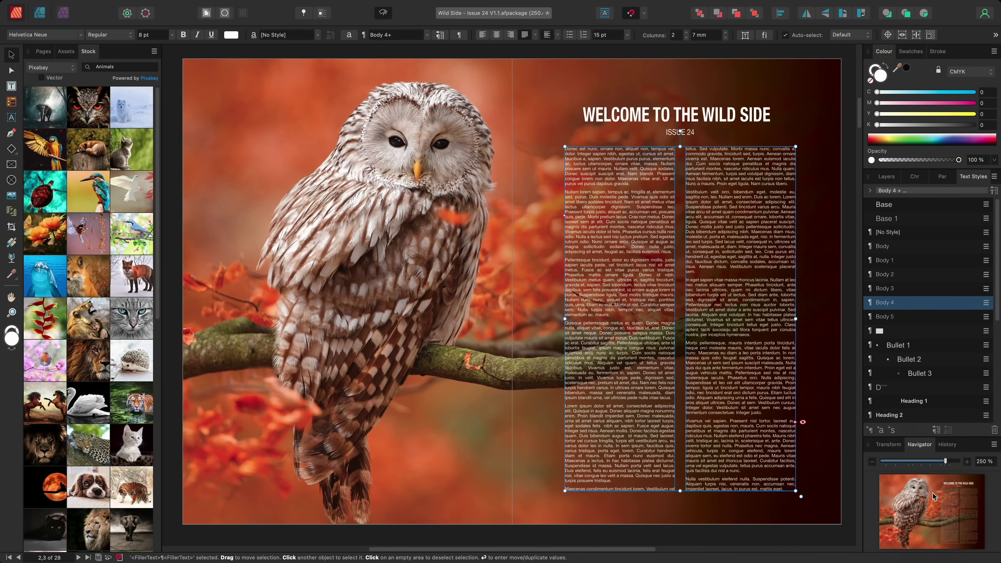
{"action": "left_click", "coordinate": [937, 509]}
{"action": "mouse_move", "coordinate": [937, 509]}
{"action": "left_mouse_down"}
{"action": "mouse_move", "coordinate": [937, 498]}
{"action": "mouse_move", "coordinate": [916, 512]}
{"action": "mouse_move", "coordinate": [937, 521]}
{"action": "mouse_move", "coordinate": [933, 510]}
{"action": "left_mouse_up"}
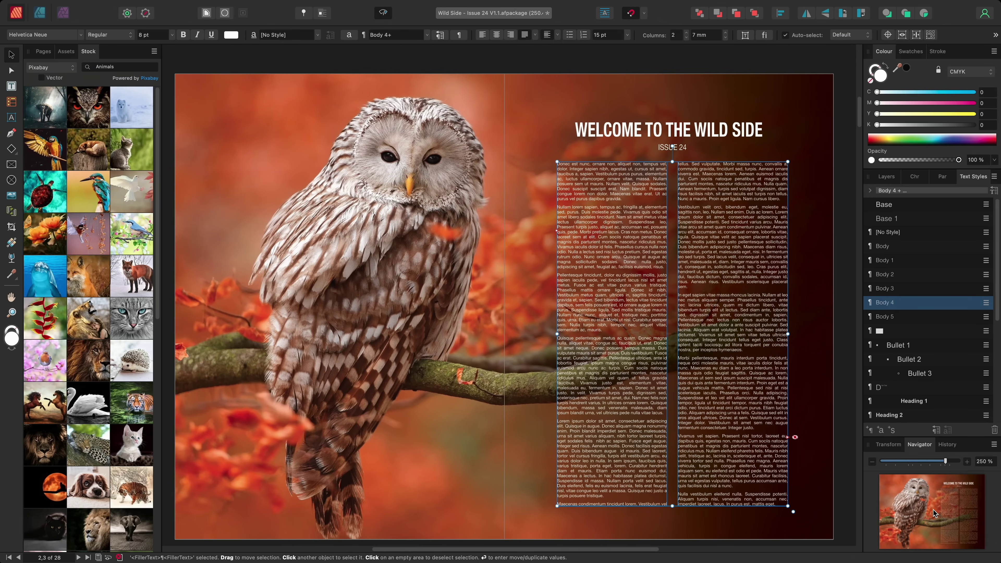
{"action": "left_click", "coordinate": [945, 445]}
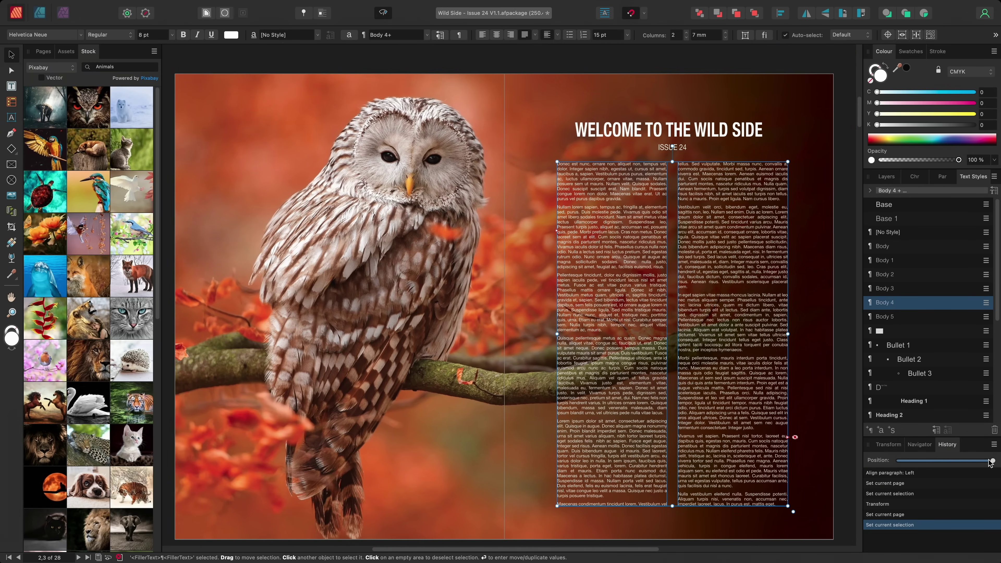
{"action": "mouse_move", "coordinate": [992, 462]}
{"action": "left_mouse_down"}
{"action": "mouse_move", "coordinate": [955, 464]}
{"action": "mouse_move", "coordinate": [999, 466]}
{"action": "left_mouse_up"}
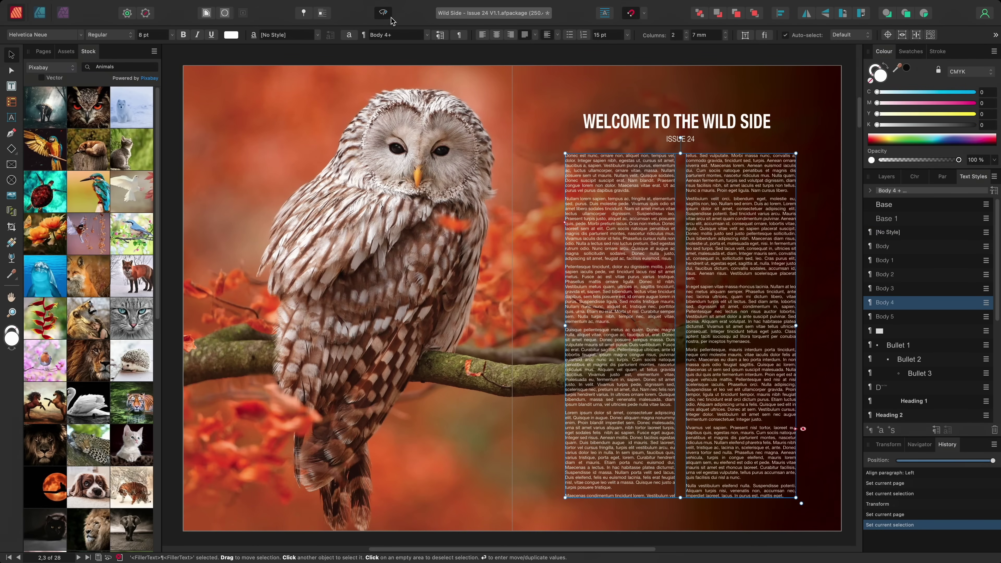
Show the Books panel alongside Pages, Assets and Stock.
{"action": "left_click", "coordinate": [349, 6]}
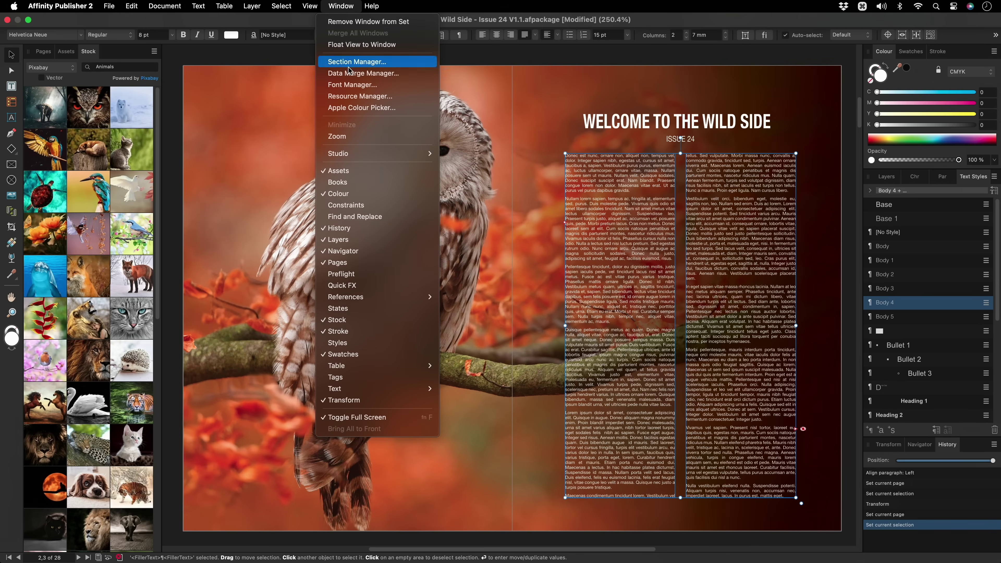
{"action": "left_click", "coordinate": [371, 183]}
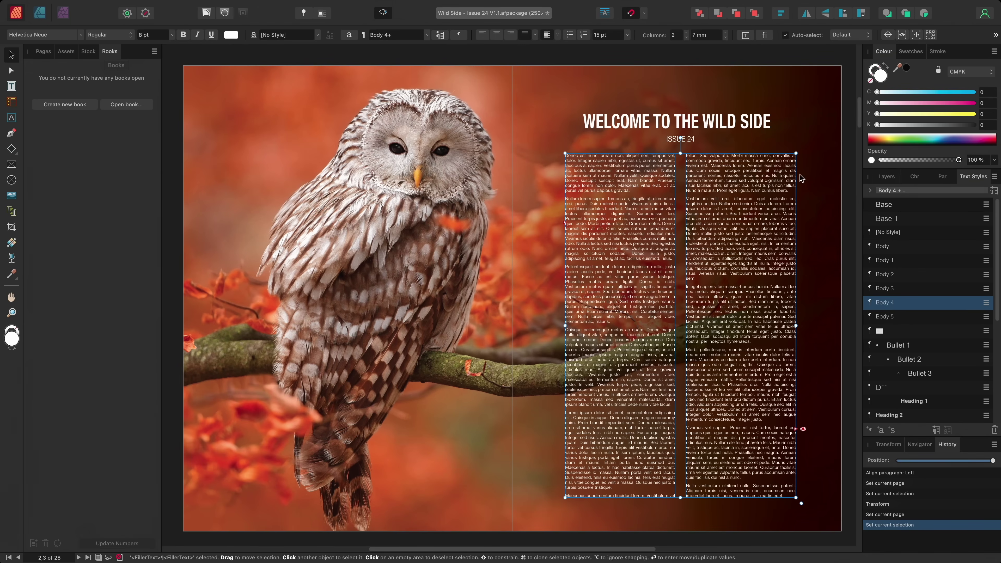
Float and enlarge the Layers panel over the owl spread, and dock it back with the Character and Paragraph panels.
{"action": "left_click", "coordinate": [892, 178]}
{"action": "left_click_drag", "start_coordinate": [893, 180], "coordinate": [630, 109]}
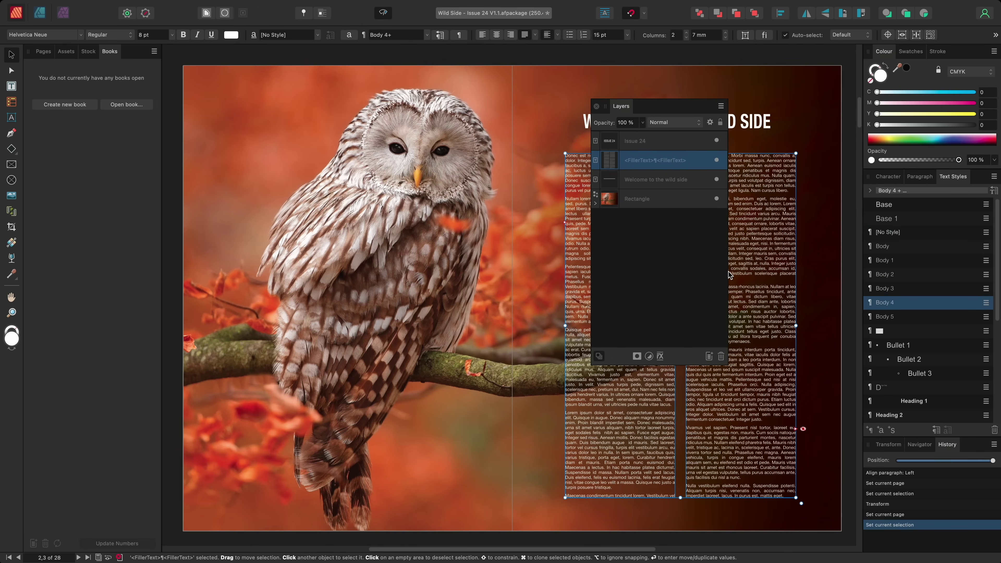
{"action": "mouse_move", "coordinate": [731, 272]}
{"action": "left_mouse_down"}
{"action": "mouse_move", "coordinate": [751, 272]}
{"action": "mouse_move", "coordinate": [732, 273]}
{"action": "left_mouse_up"}
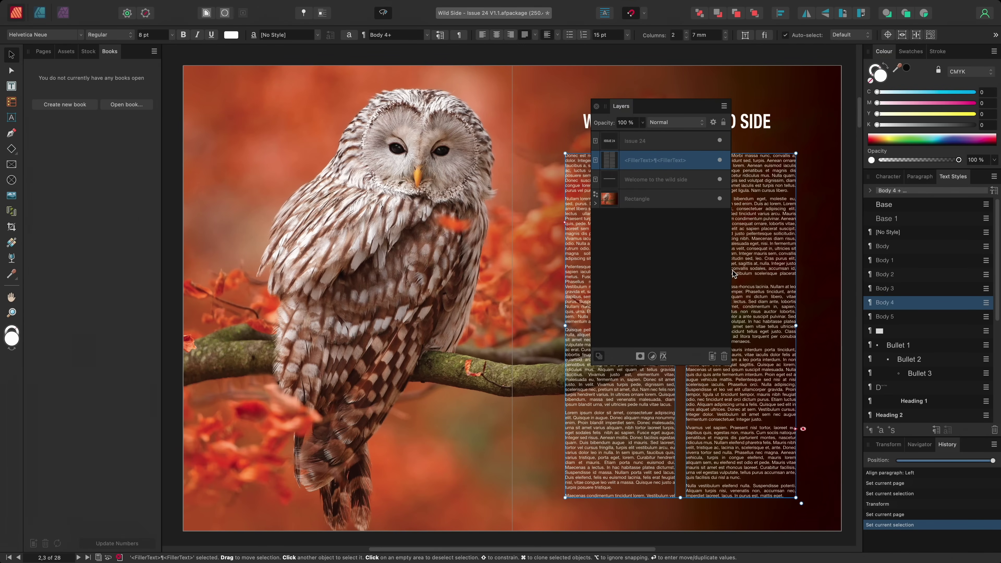
{"action": "left_click_drag", "start_coordinate": [694, 364], "coordinate": [691, 388]}
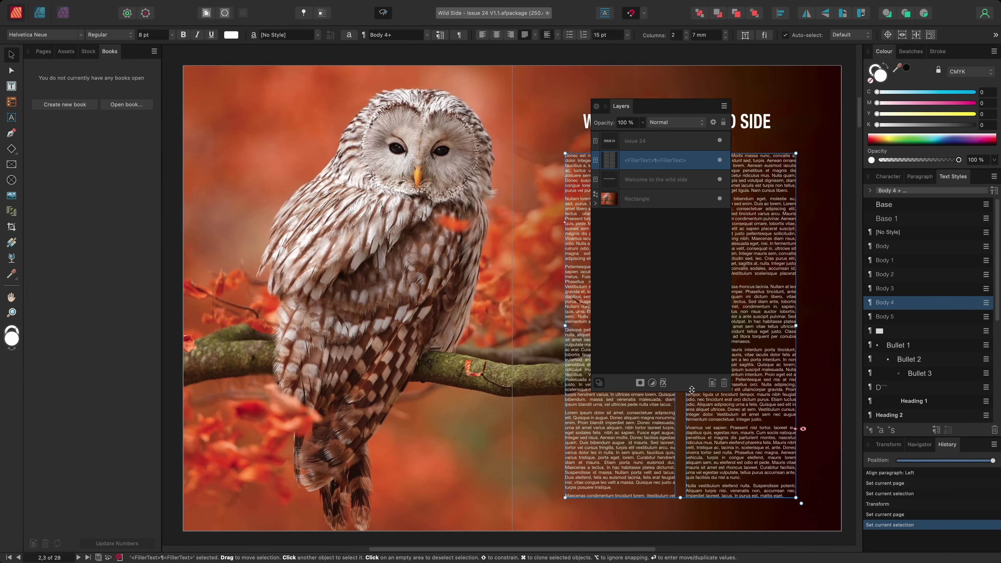
{"action": "key", "text": "Escape"}
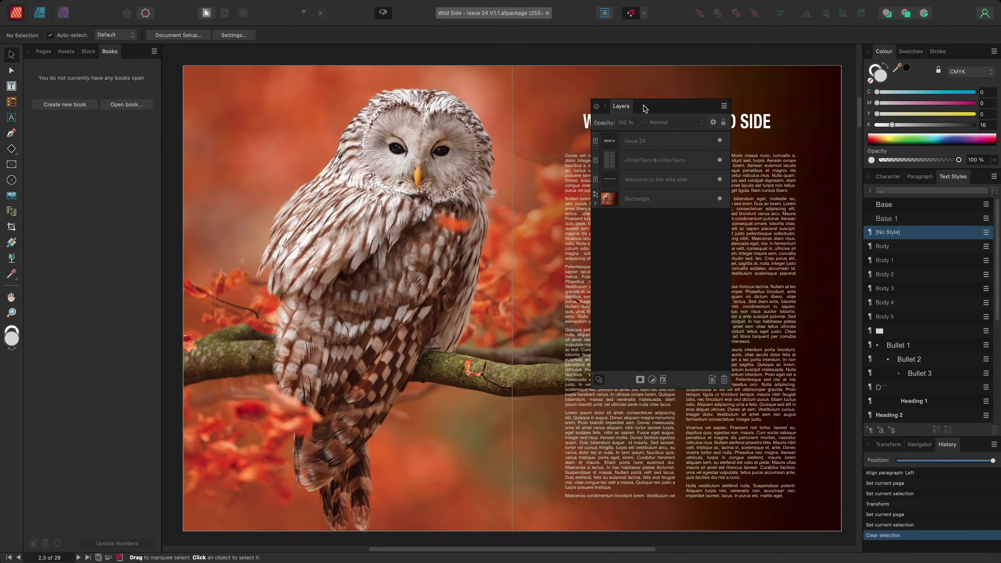
{"action": "left_click_drag", "start_coordinate": [644, 105], "coordinate": [881, 181]}
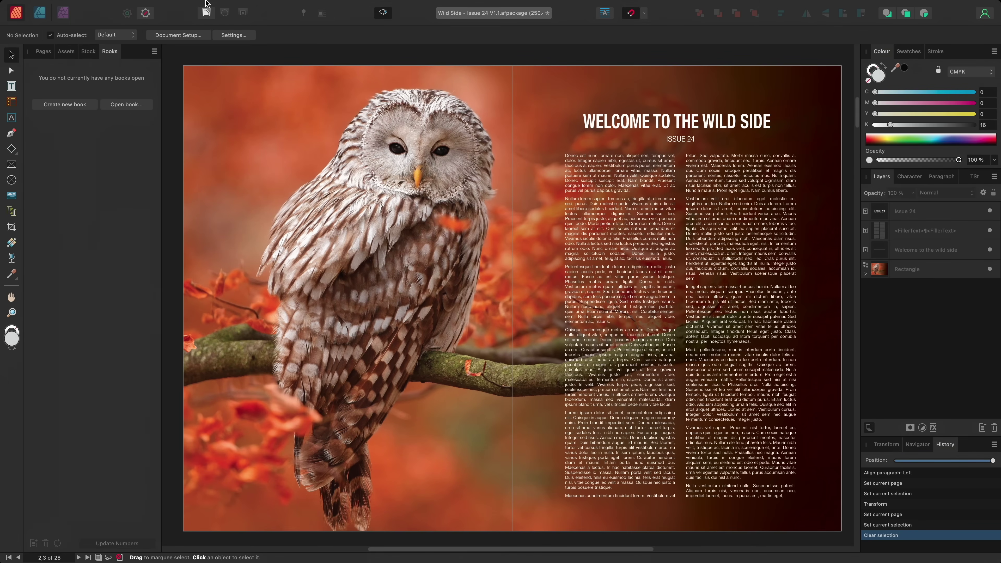
Look over the application and file commands, and examine the page presets in Document Setup for the whole document.
{"action": "mouse_move", "coordinate": [183, 6]}
{"action": "left_click", "coordinate": [78, 7]}
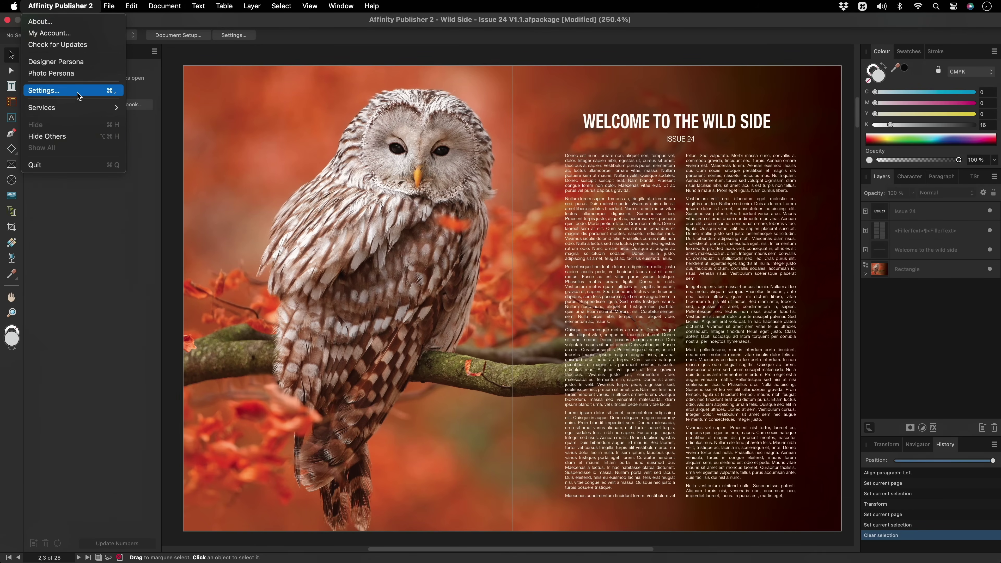
{"action": "mouse_move", "coordinate": [131, 9]}
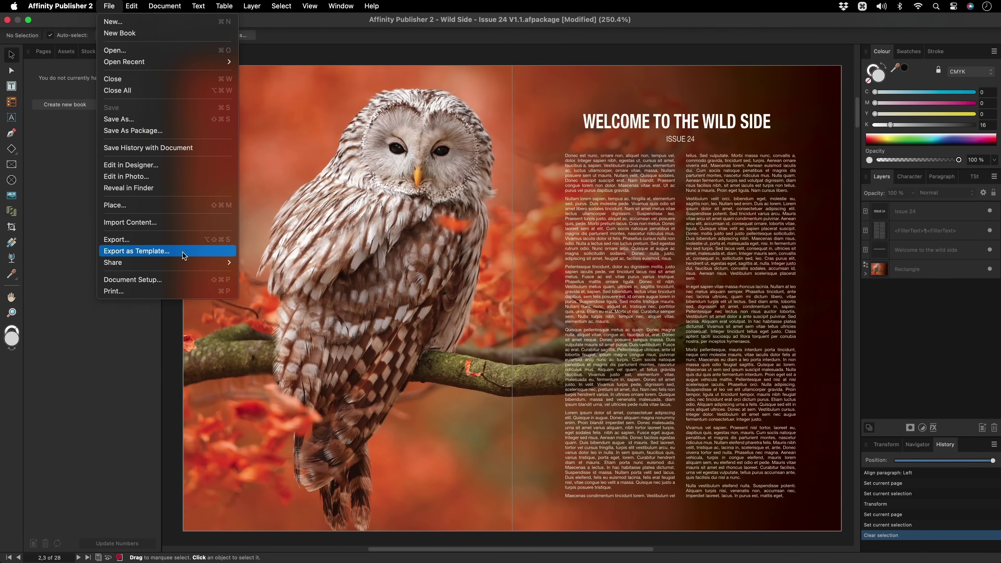
{"action": "left_click", "coordinate": [189, 283]}
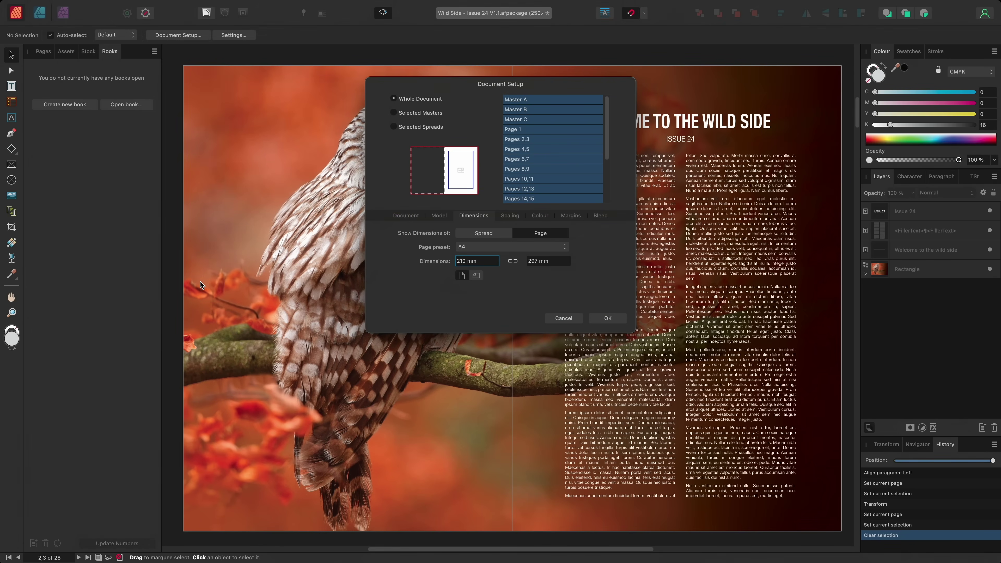
{"action": "left_click", "coordinate": [496, 250]}
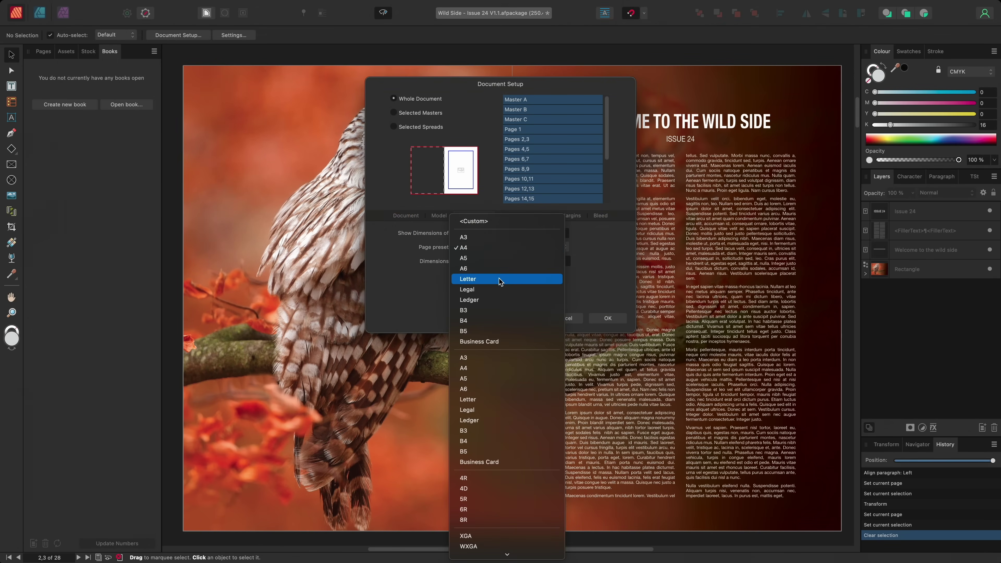
{"action": "left_click", "coordinate": [575, 279]}
Examine the document units and the Facing pages option in the document's setup, and accept the setup with facing pages on.
{"action": "left_click", "coordinate": [410, 216]}
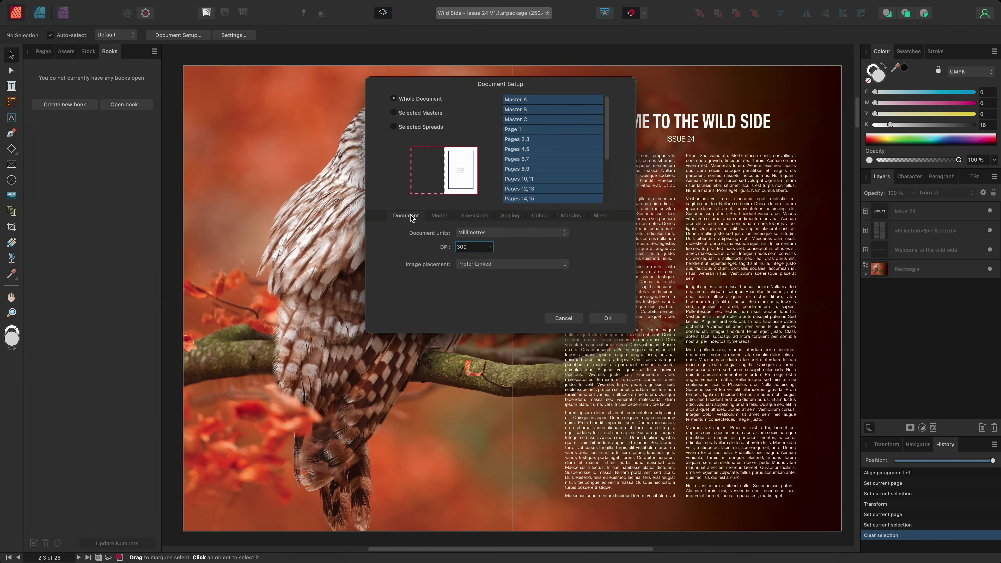
{"action": "left_click", "coordinate": [473, 233]}
{"action": "left_click", "coordinate": [431, 232]}
{"action": "left_click", "coordinate": [440, 220]}
{"action": "left_click", "coordinate": [460, 234]}
{"action": "left_click", "coordinate": [460, 233]}
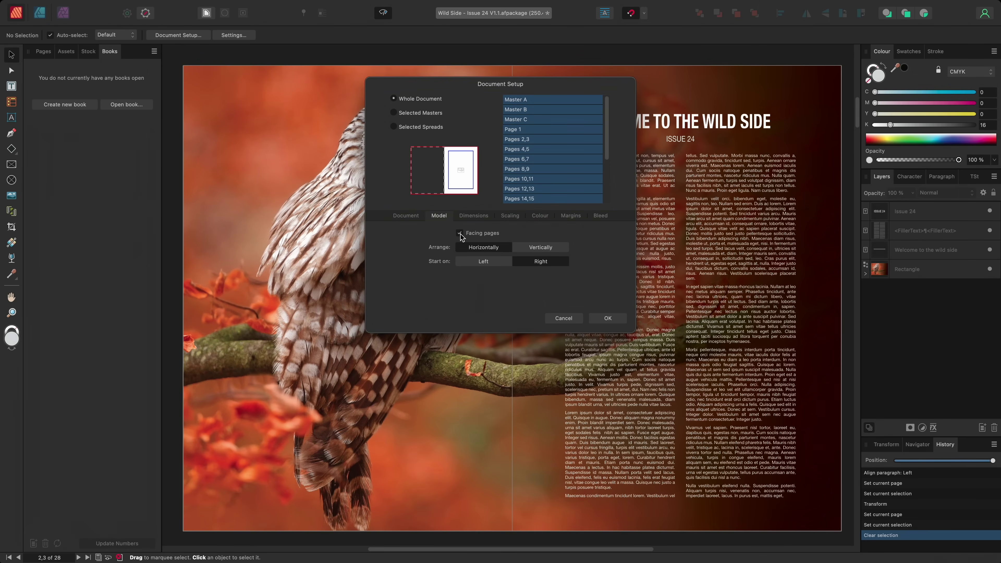
{"action": "left_click", "coordinate": [609, 319]}
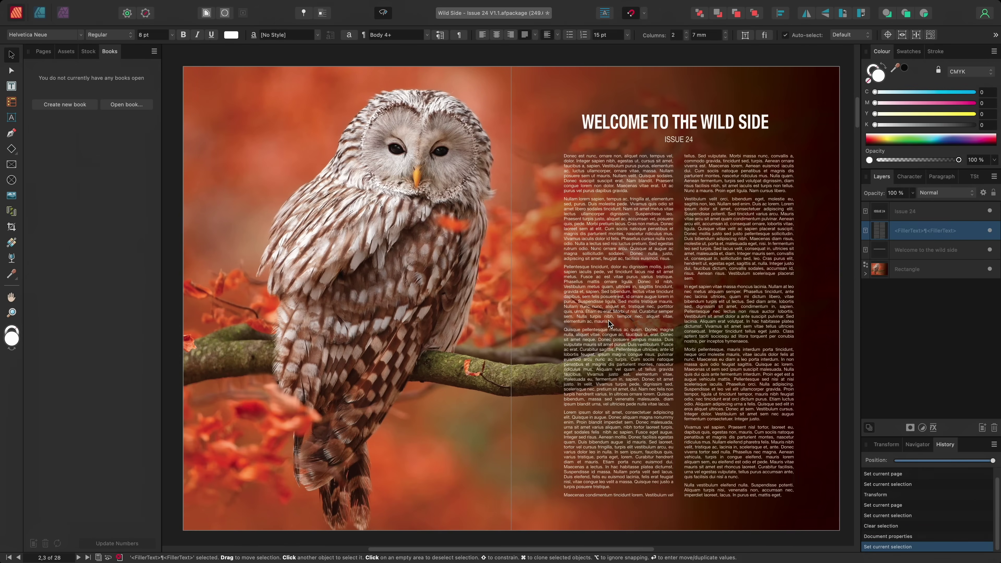
Select the two-column body text frame, and look over the text commands such as Insert Fields and Index and the layer commands.
{"action": "left_click", "coordinate": [613, 324]}
{"action": "left_click", "coordinate": [201, 8]}
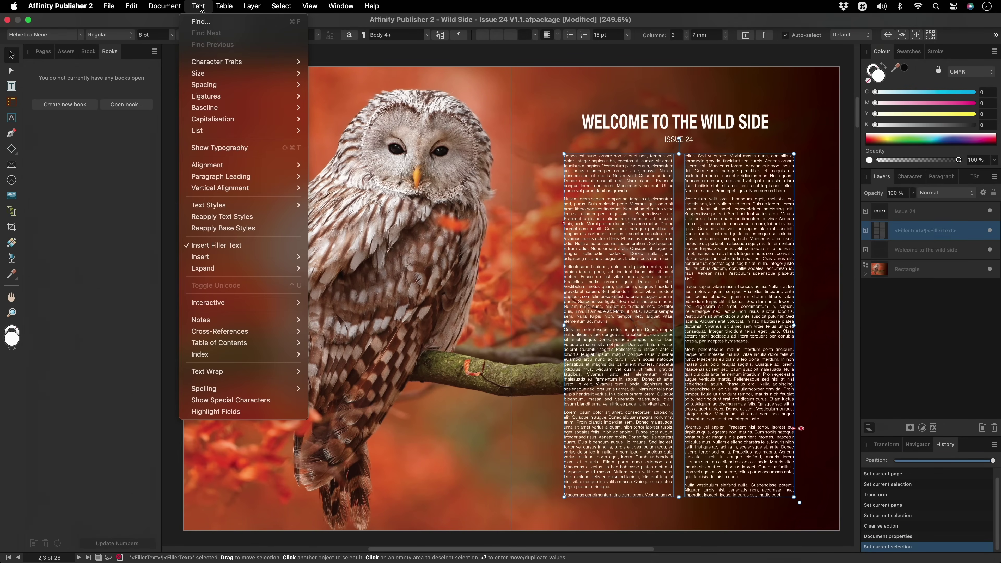
{"action": "mouse_move", "coordinate": [261, 259]}
{"action": "mouse_move", "coordinate": [347, 258]}
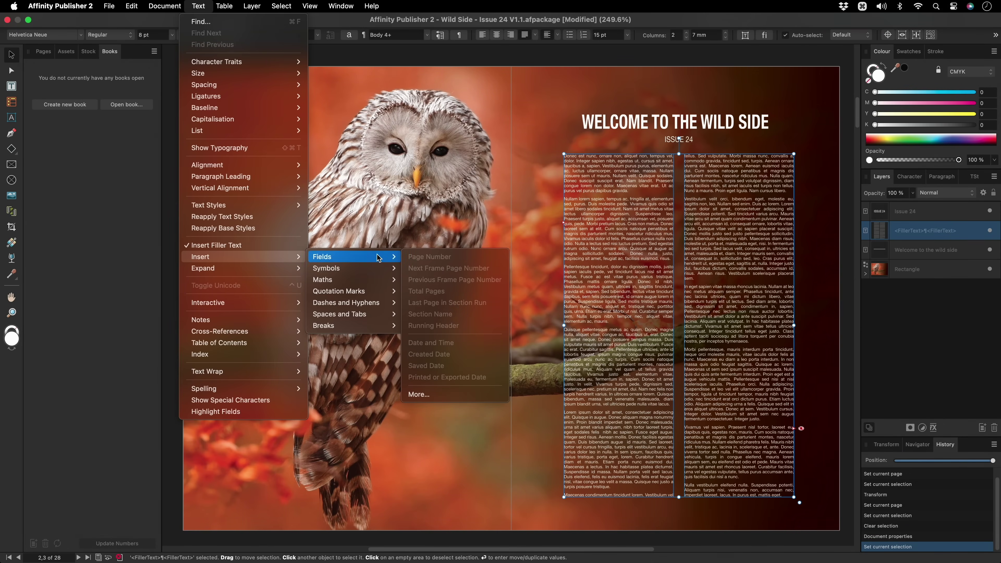
{"action": "mouse_move", "coordinate": [271, 378]}
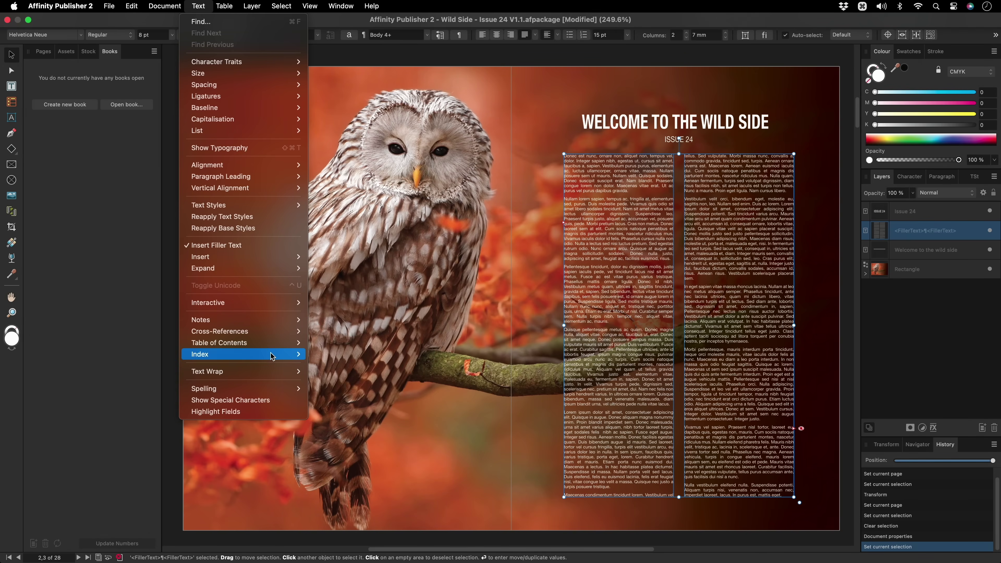
{"action": "mouse_move", "coordinate": [272, 345]}
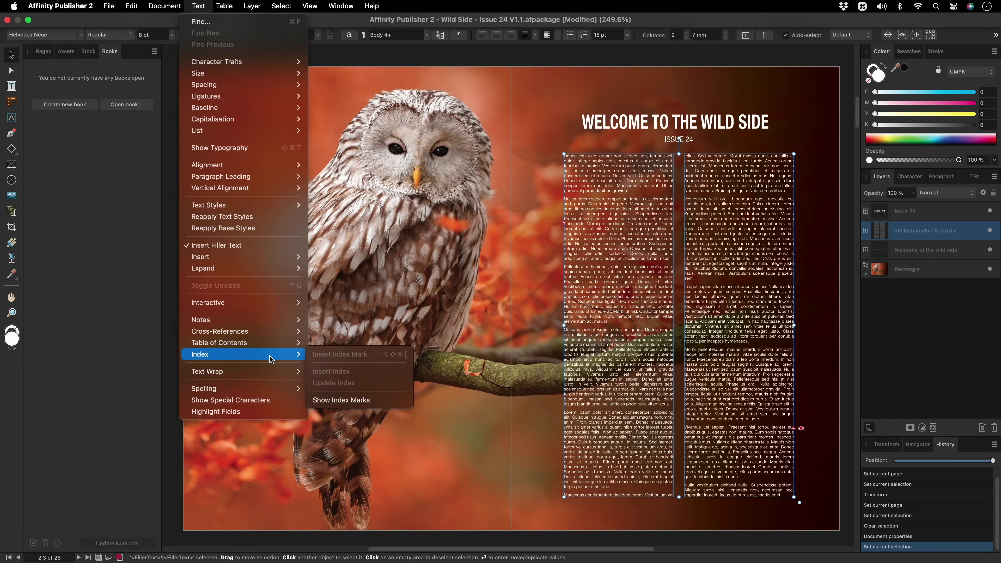
{"action": "mouse_move", "coordinate": [253, 6]}
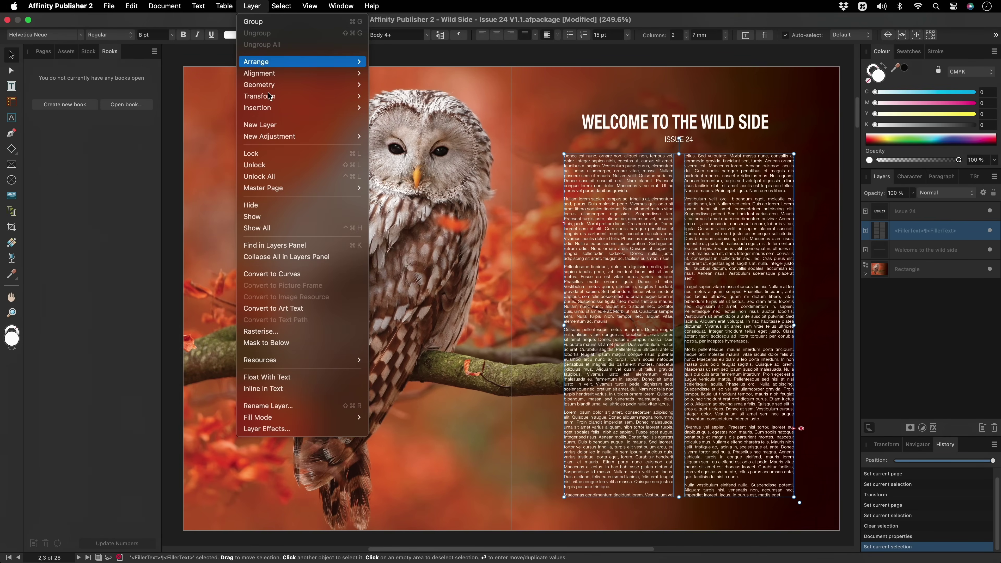
{"action": "mouse_move", "coordinate": [276, 138]}
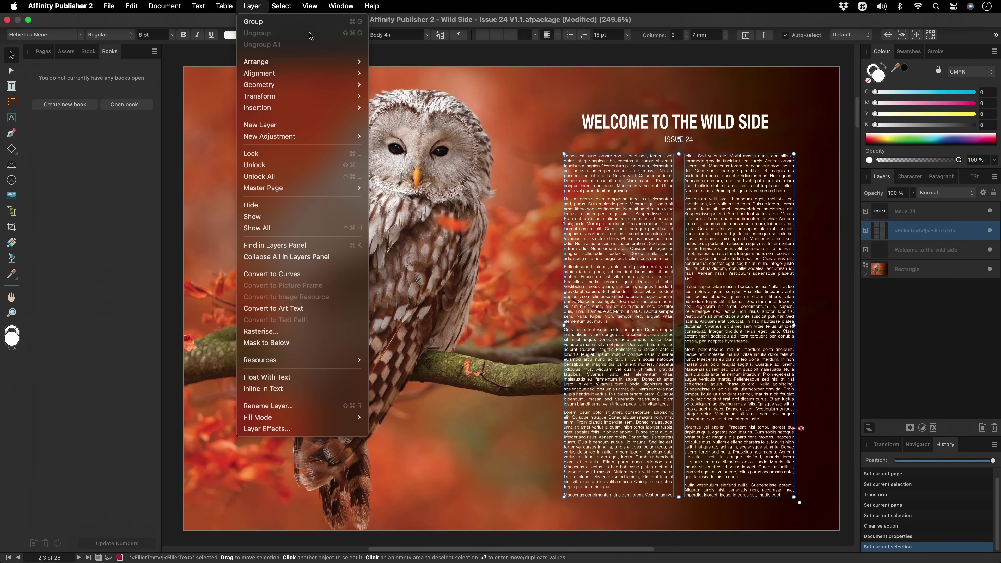
Turn Preview Mode off for the owl spread and back on.
{"action": "mouse_move", "coordinate": [311, 10]}
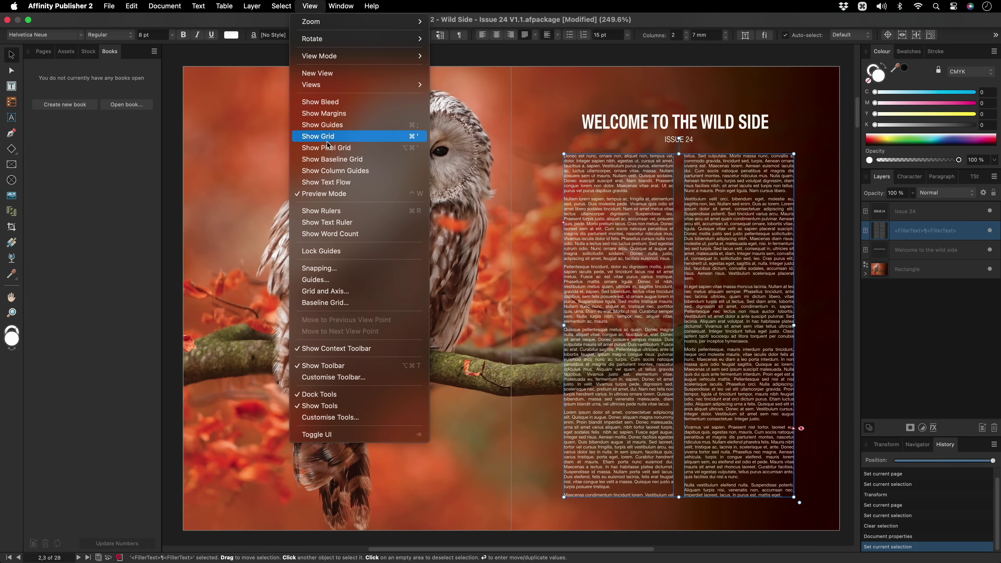
{"action": "left_click", "coordinate": [334, 194]}
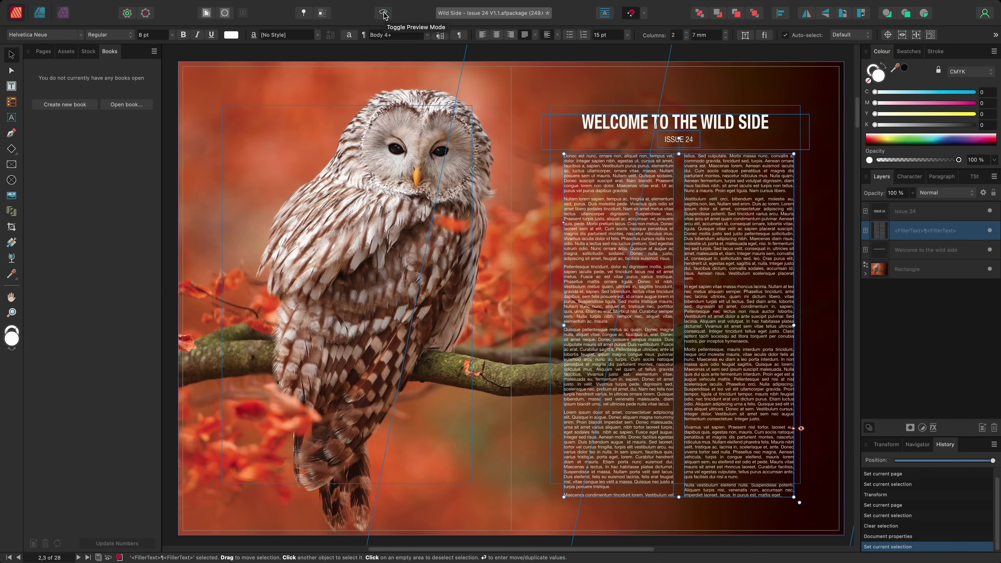
{"action": "left_click", "coordinate": [385, 14]}
{"action": "left_click", "coordinate": [384, 14]}
{"action": "left_click", "coordinate": [384, 14]}
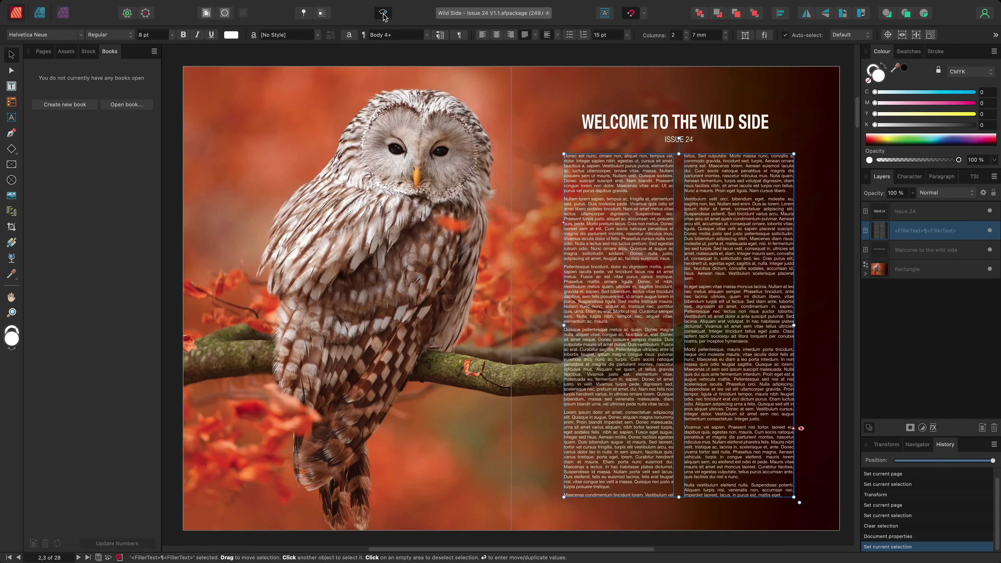
Look over the view commands and hide the Books panel.
{"action": "mouse_move", "coordinate": [371, 4]}
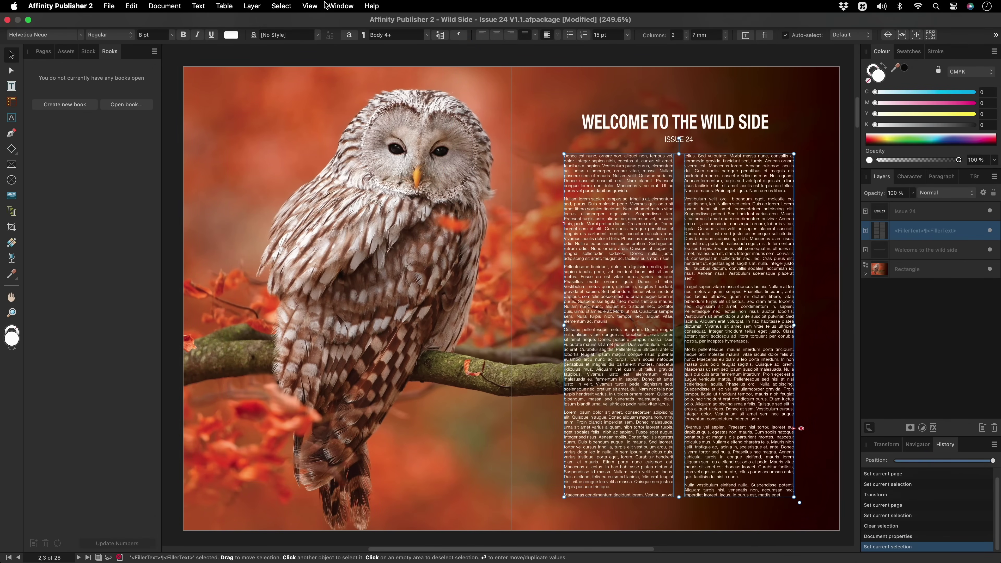
{"action": "left_click", "coordinate": [311, 6]}
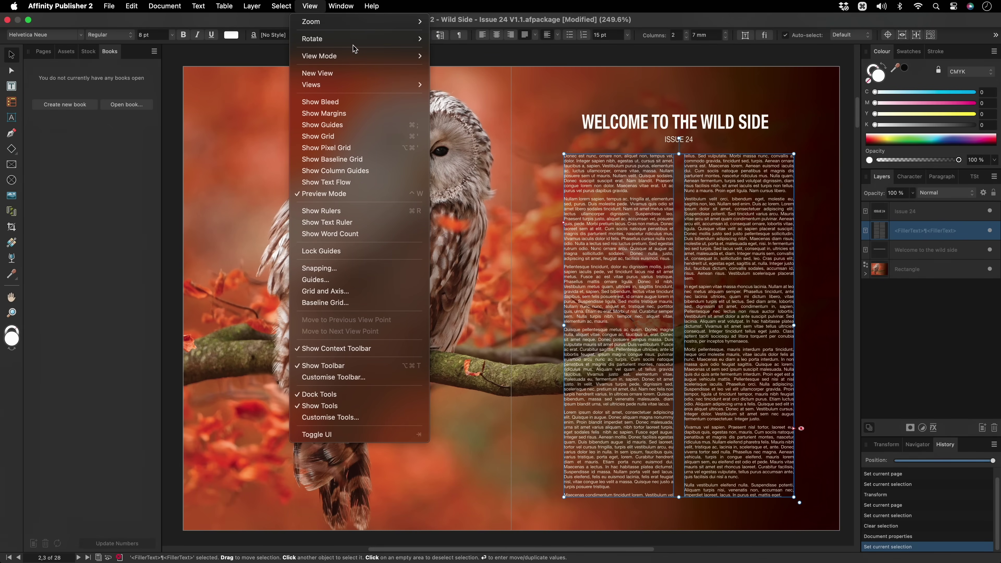
{"action": "mouse_move", "coordinate": [349, 10]}
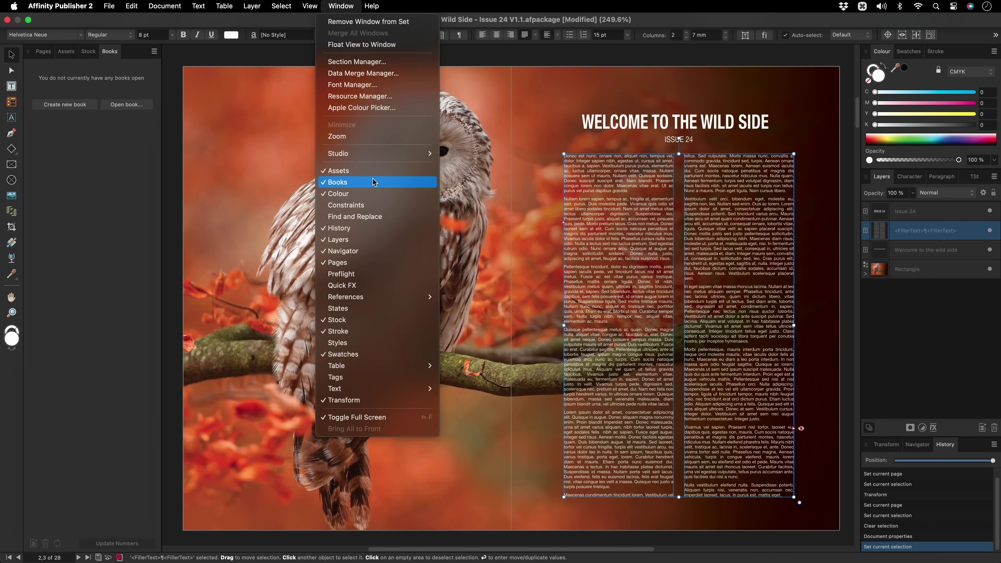
{"action": "left_click", "coordinate": [367, 183]}
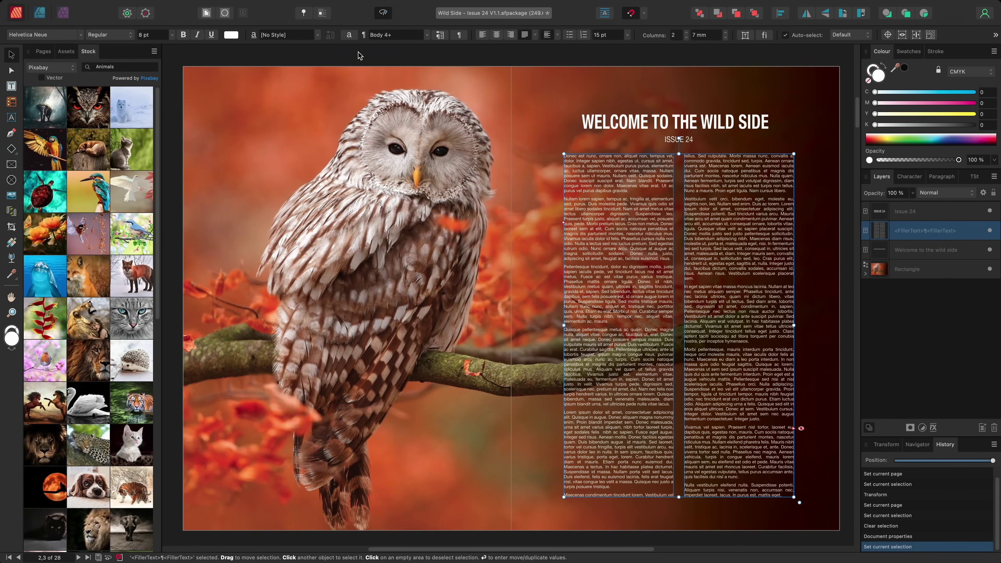
Inspect the magazine's linked images in the Resource Manager, sorting them by name in descending order, and close it.
{"action": "left_click", "coordinate": [349, 6]}
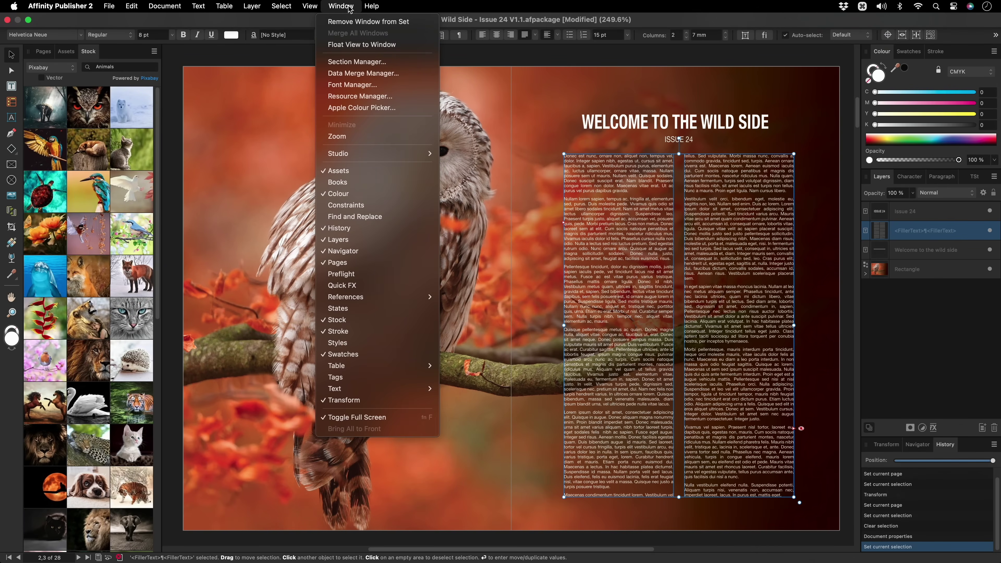
{"action": "left_click", "coordinate": [355, 97]}
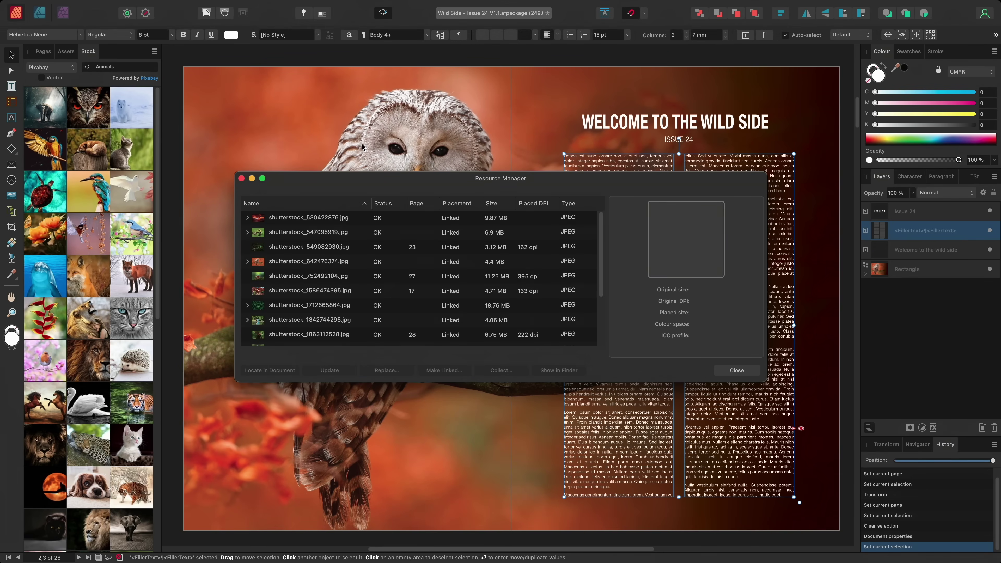
{"action": "left_click", "coordinate": [365, 203]}
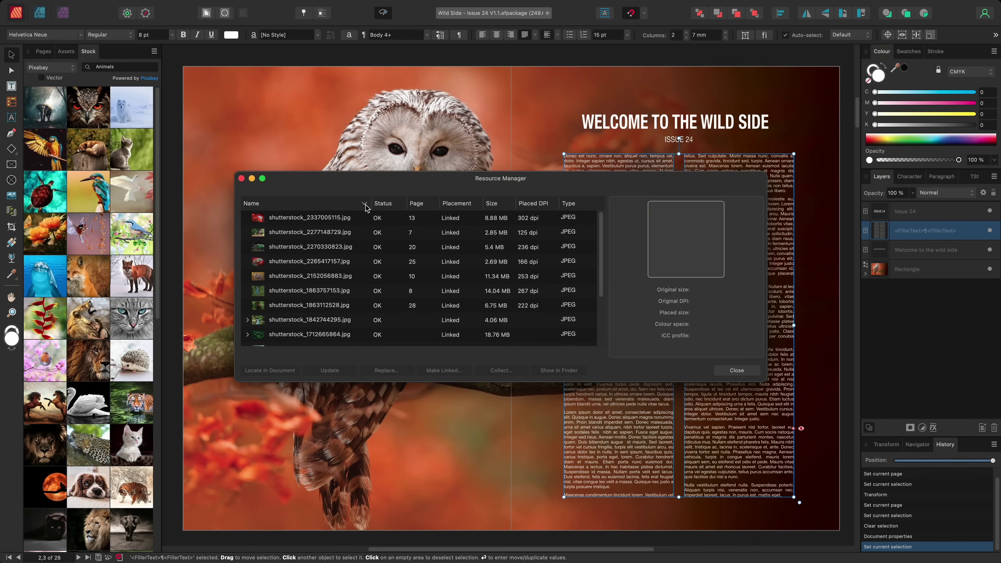
{"action": "left_click", "coordinate": [729, 372]}
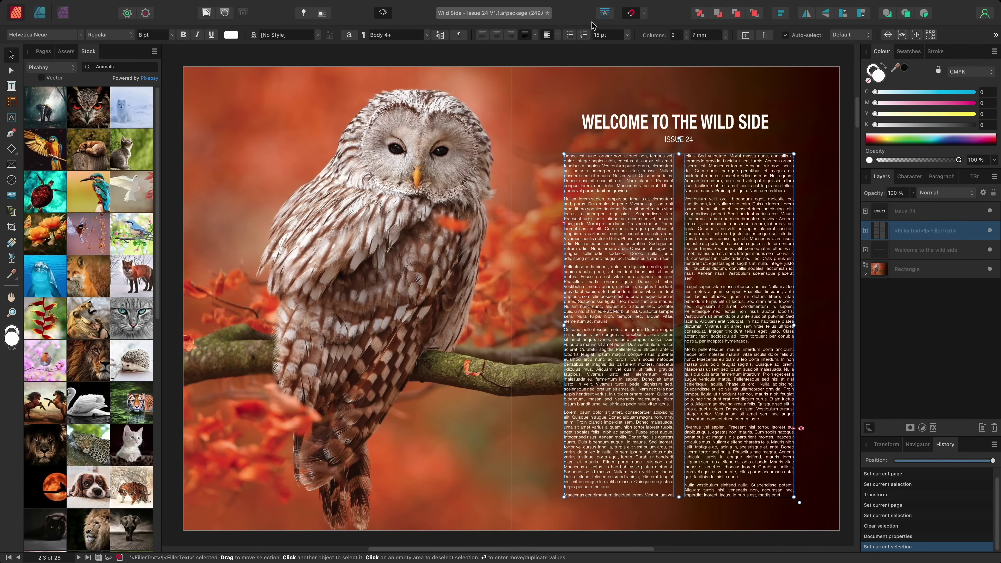
Look over the snapping options and the alignment options for the selected body text frame.
{"action": "left_click", "coordinate": [644, 14]}
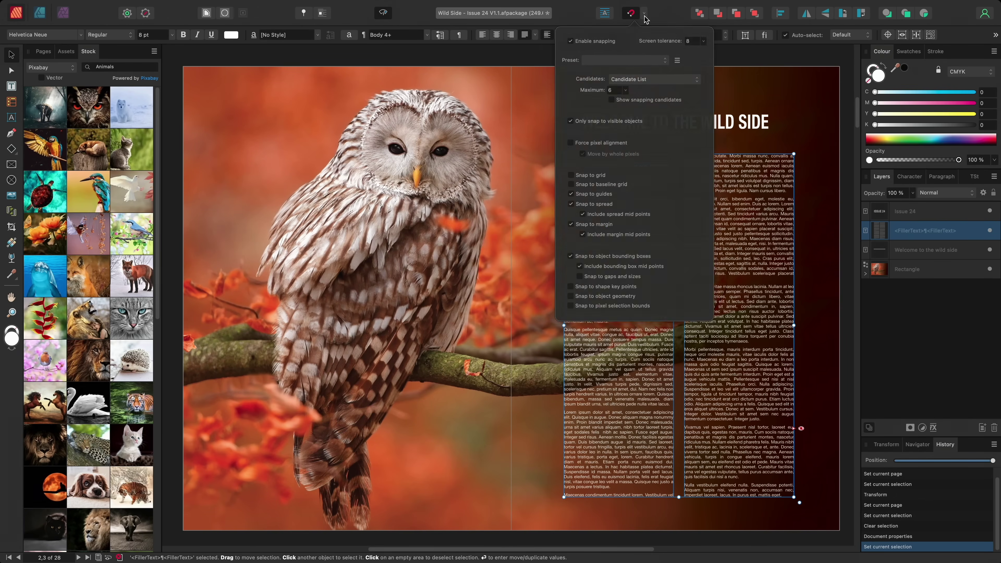
{"action": "left_click", "coordinate": [645, 18]}
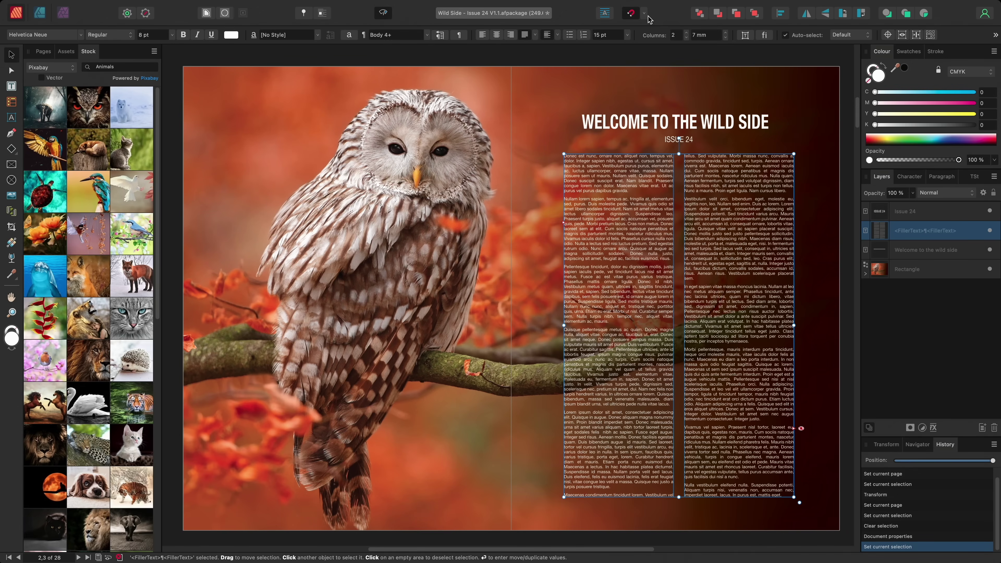
{"action": "left_click", "coordinate": [781, 15]}
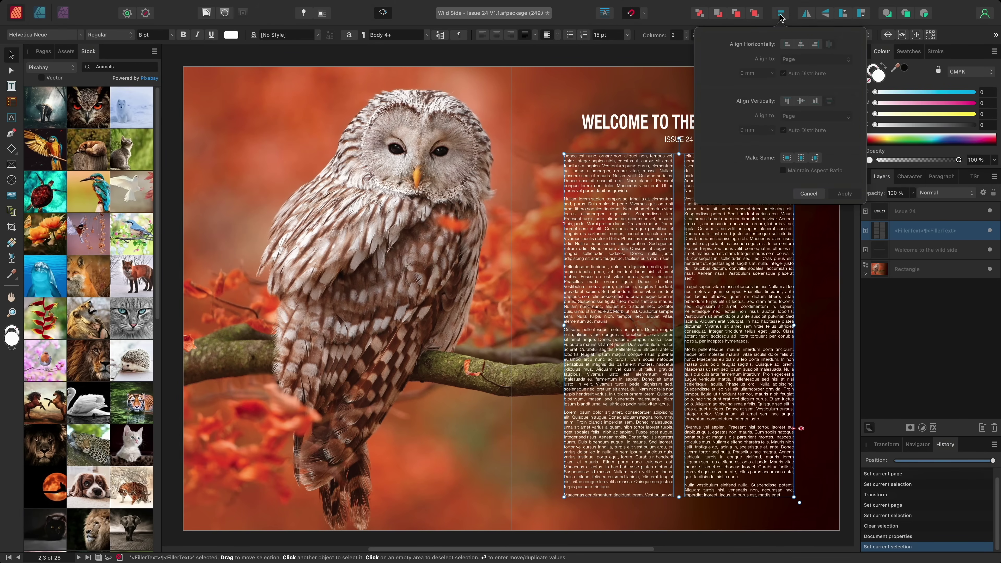
{"action": "left_click", "coordinate": [780, 16]}
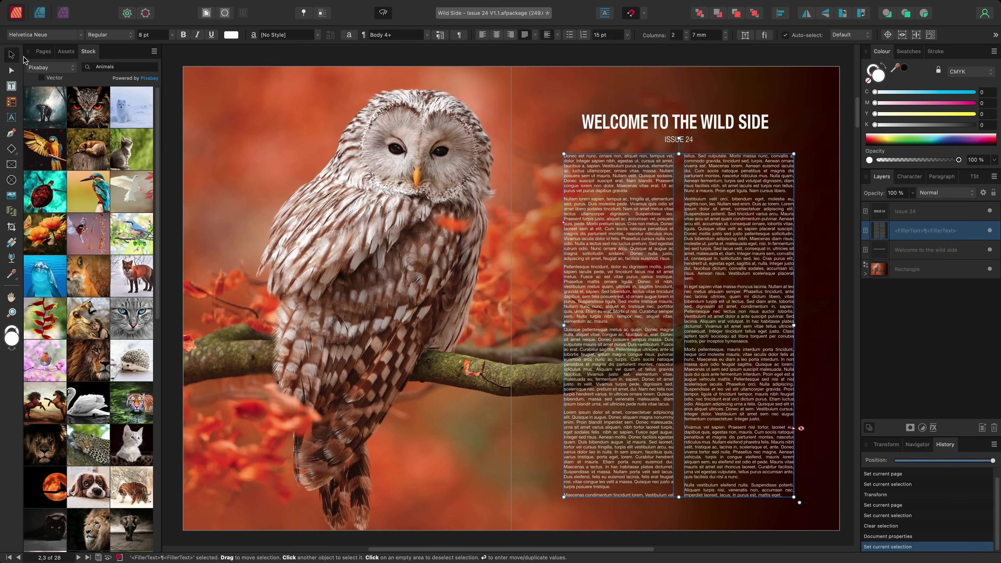
Switch to the Designer Persona and look over its Pencil, Knife and Shape Builder tools.
{"action": "left_click", "coordinate": [40, 14]}
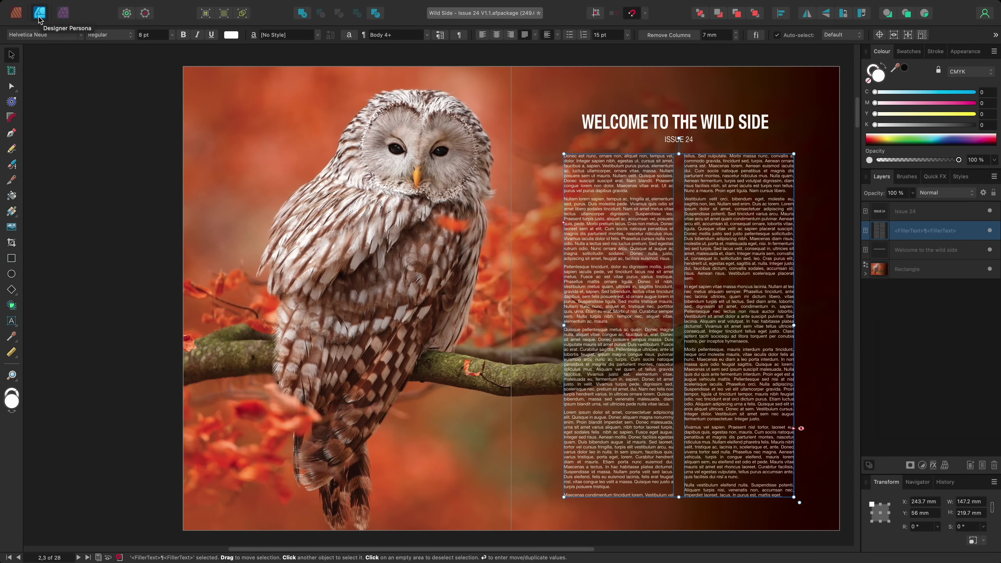
{"action": "left_click", "coordinate": [11, 150]}
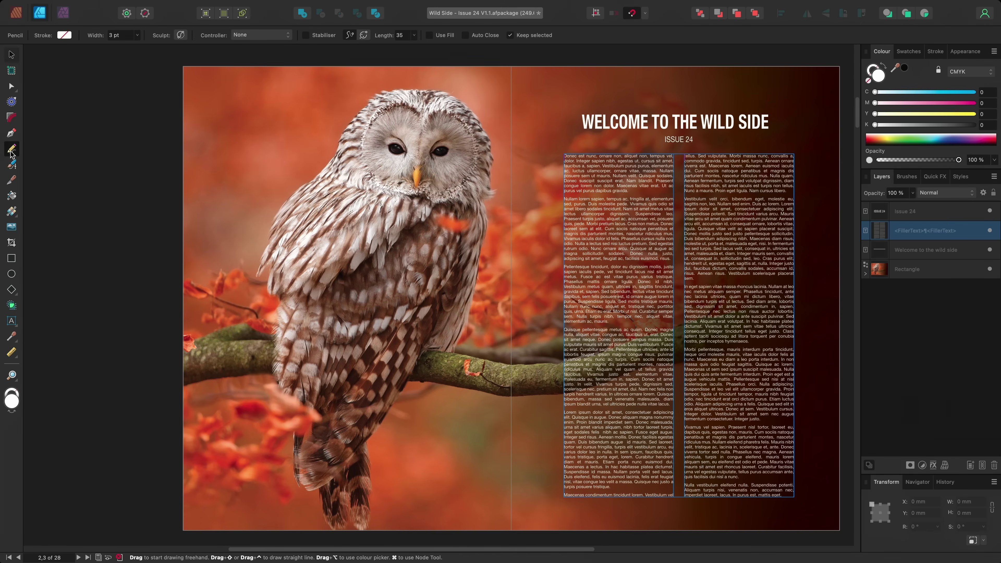
{"action": "left_click", "coordinate": [13, 181]}
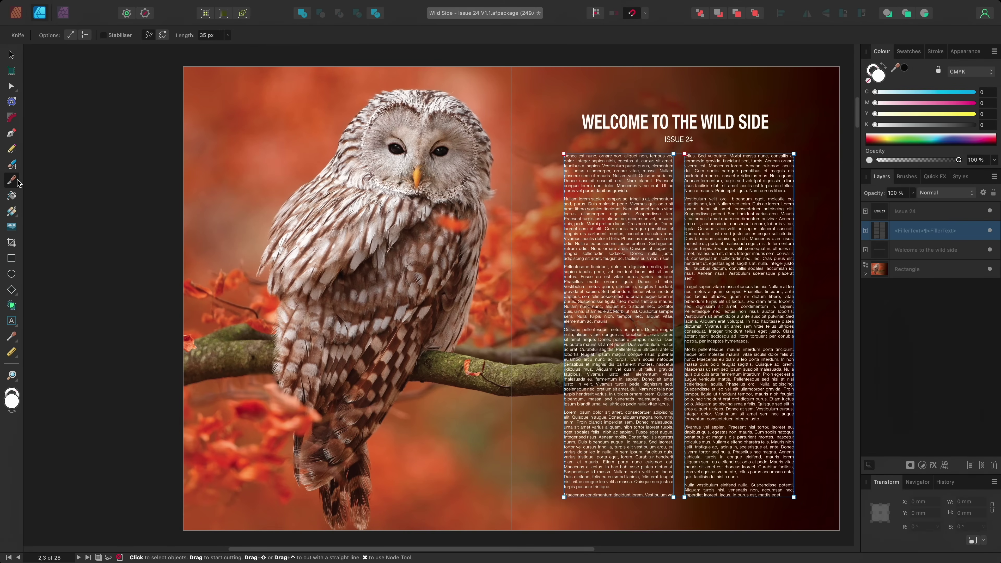
{"action": "left_click", "coordinate": [12, 306]}
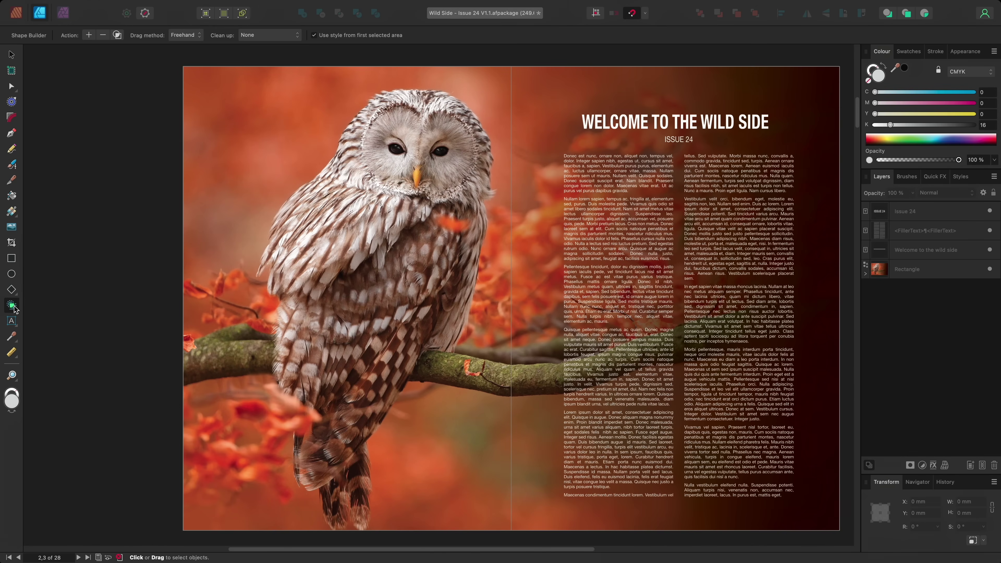
Switch to the Photo Persona and look over its Selection Brush, Flood Select, Clone Brush and Inpainting Brush tools.
{"action": "left_click", "coordinate": [63, 13]}
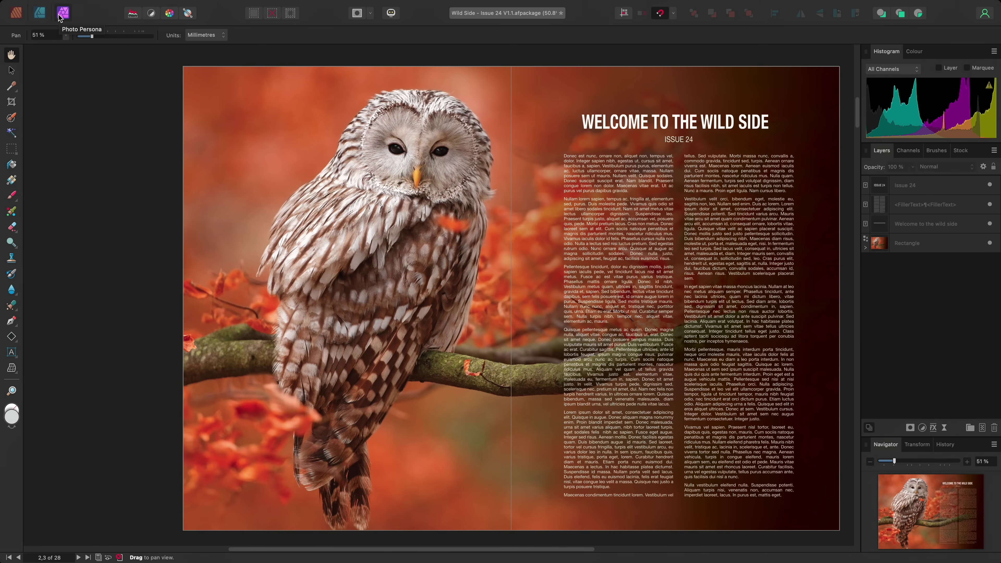
{"action": "left_click", "coordinate": [13, 122]}
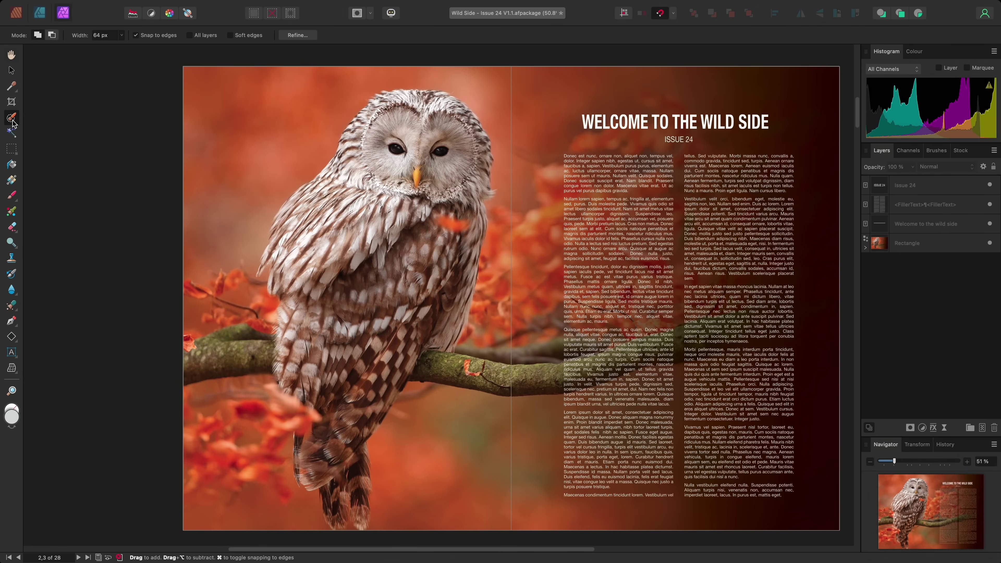
{"action": "left_click", "coordinate": [12, 133]}
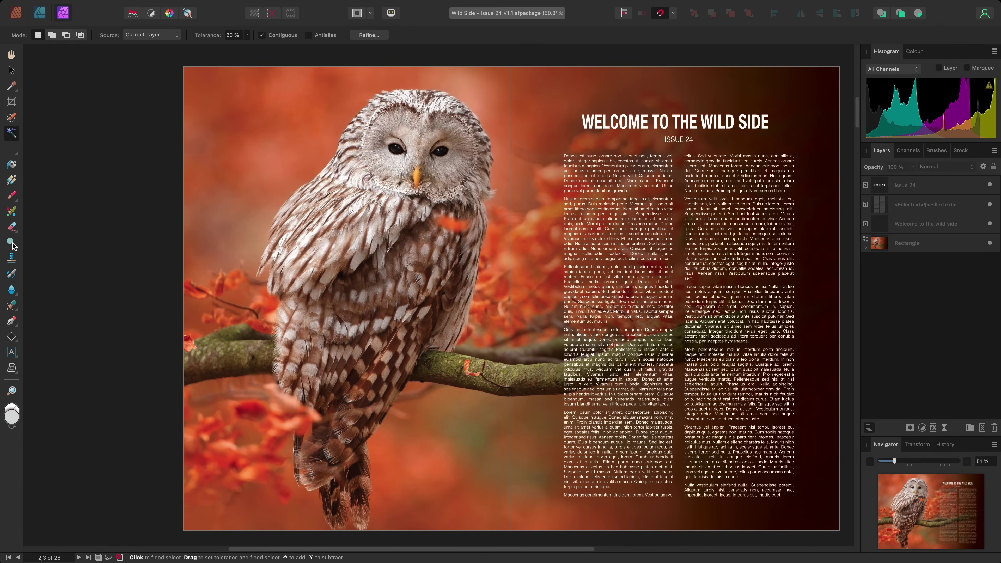
{"action": "left_click", "coordinate": [11, 259]}
{"action": "mouse_move", "coordinate": [11, 305]}
{"action": "left_mouse_down"}
{"action": "mouse_move", "coordinate": [53, 313]}
{"action": "mouse_move", "coordinate": [66, 347]}
{"action": "left_mouse_up"}
Look over the commands for new adjustment layers and live filter layers, including the blur filters, without applying any.
{"action": "left_click", "coordinate": [224, 6]}
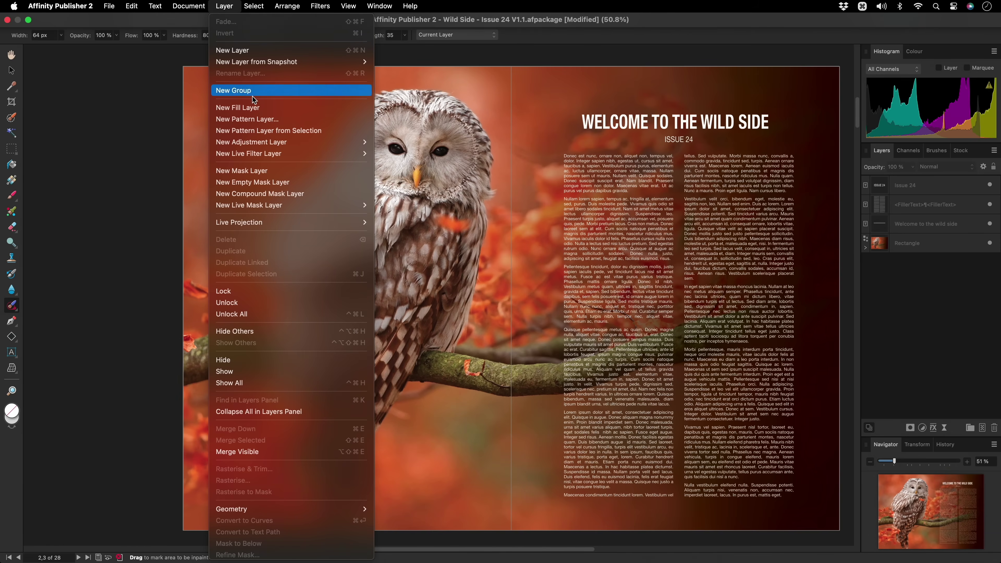
{"action": "mouse_move", "coordinate": [267, 142]}
{"action": "mouse_move", "coordinate": [308, 154]}
{"action": "mouse_move", "coordinate": [400, 154]}
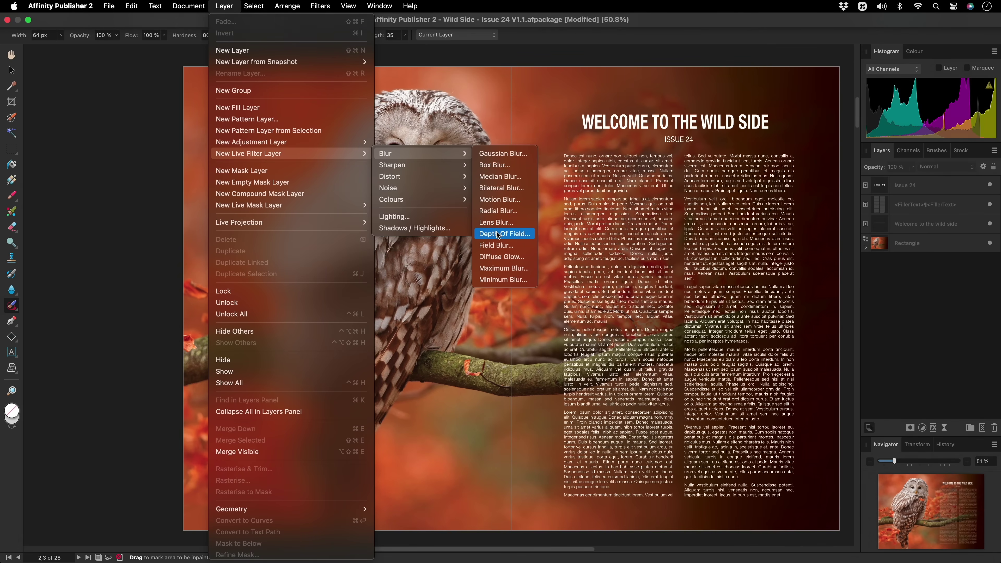
{"action": "left_click", "coordinate": [145, 92]}
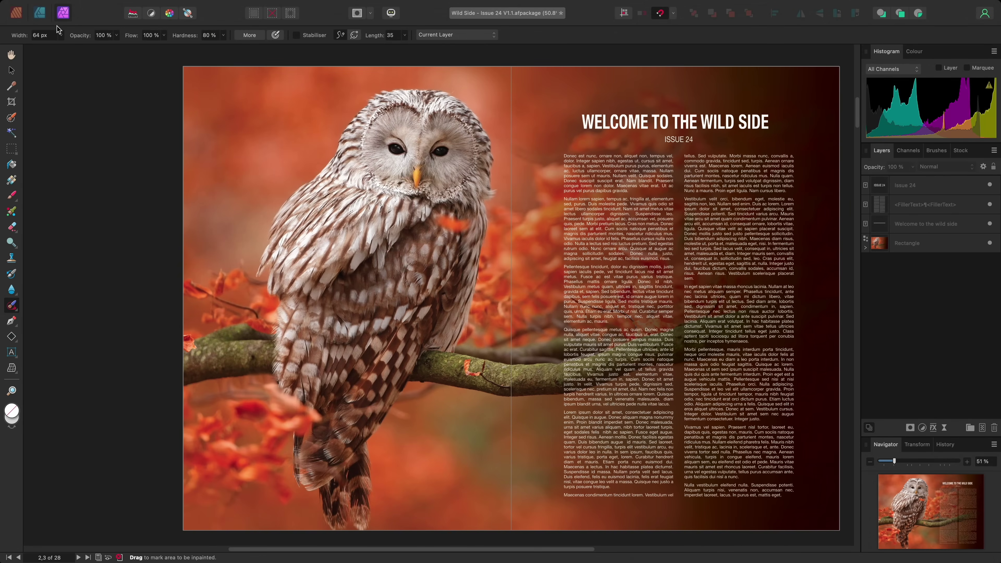
Cycle through the Designer and Photo Personas and return to the Publisher Persona.
{"action": "left_click", "coordinate": [40, 15]}
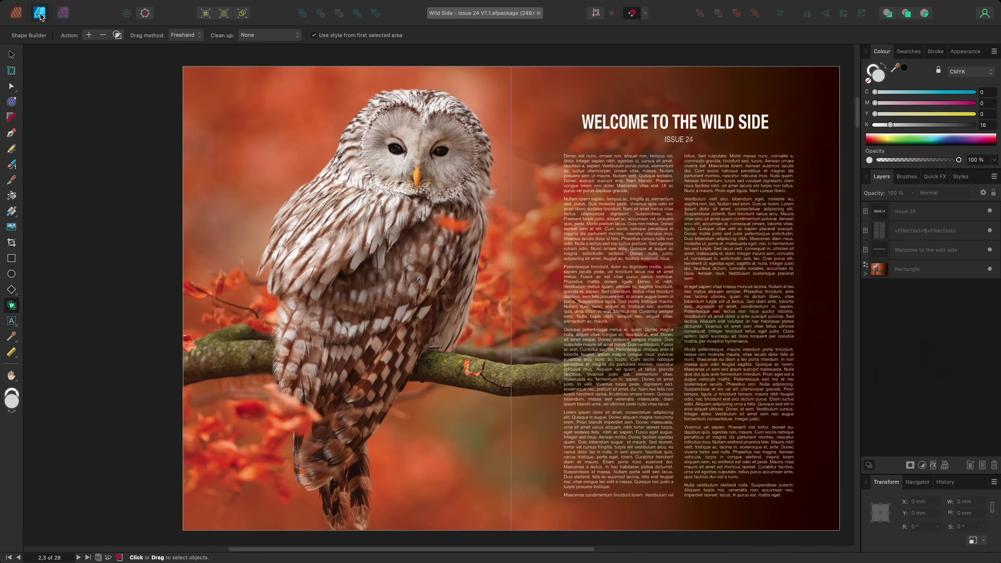
{"action": "left_click", "coordinate": [58, 16]}
{"action": "left_click", "coordinate": [15, 13]}
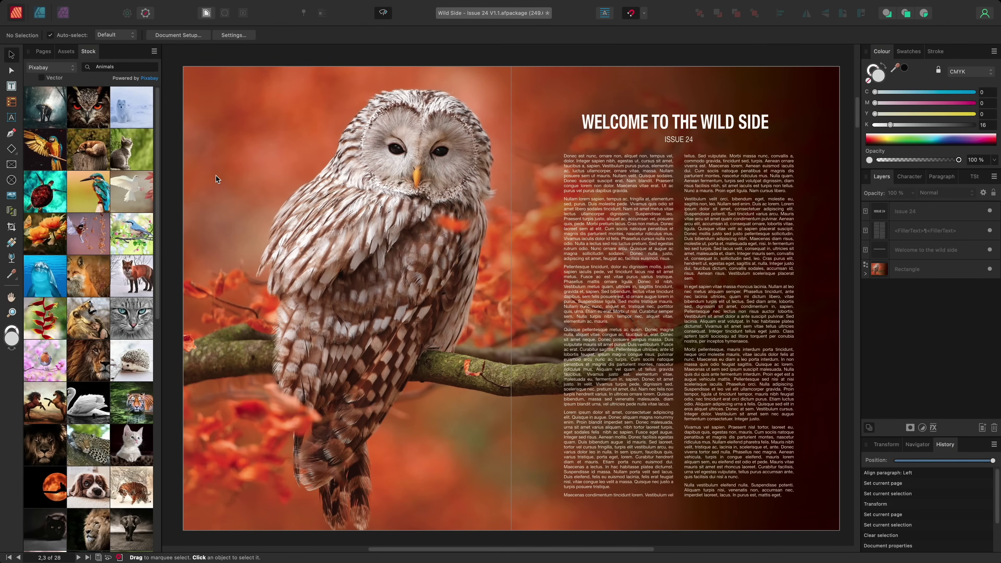
Hide the whole interface around the owl spread and show it again.
{"action": "key", "text": "Tab"}
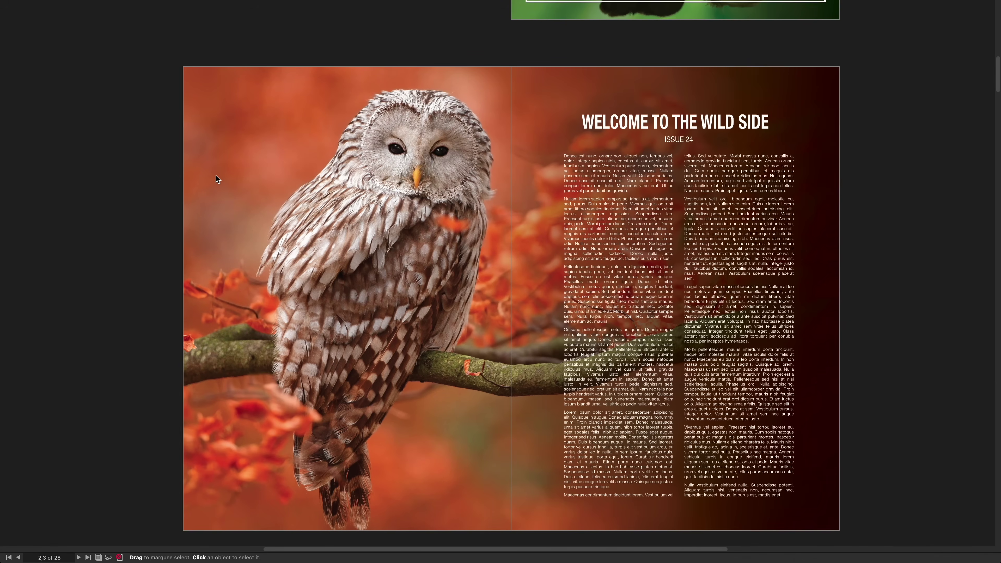
{"action": "key", "text": "Tab"}
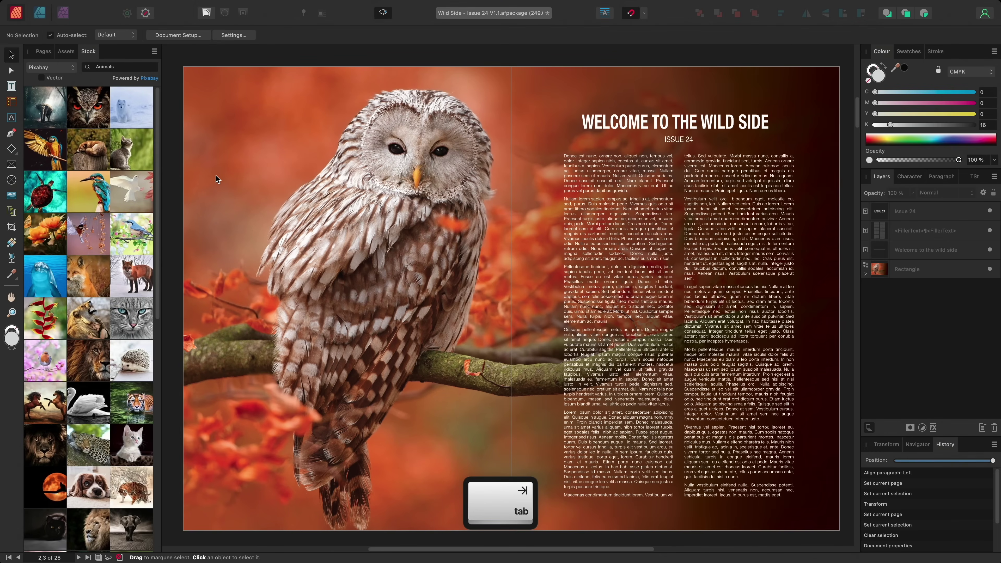